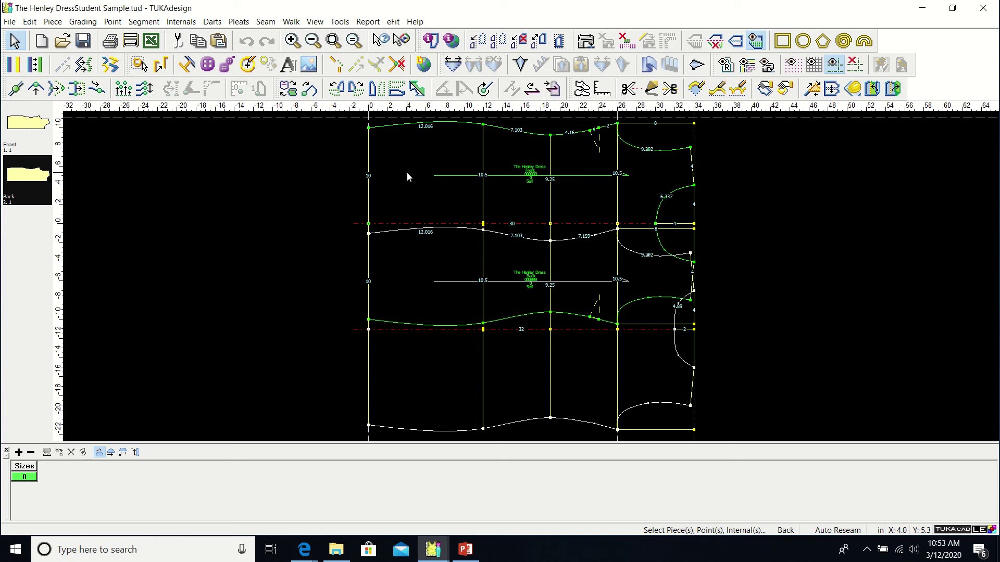
- Copy the front and back dress pieces and paste them into a new style file, without creating a starting rectangle
click(36, 125)
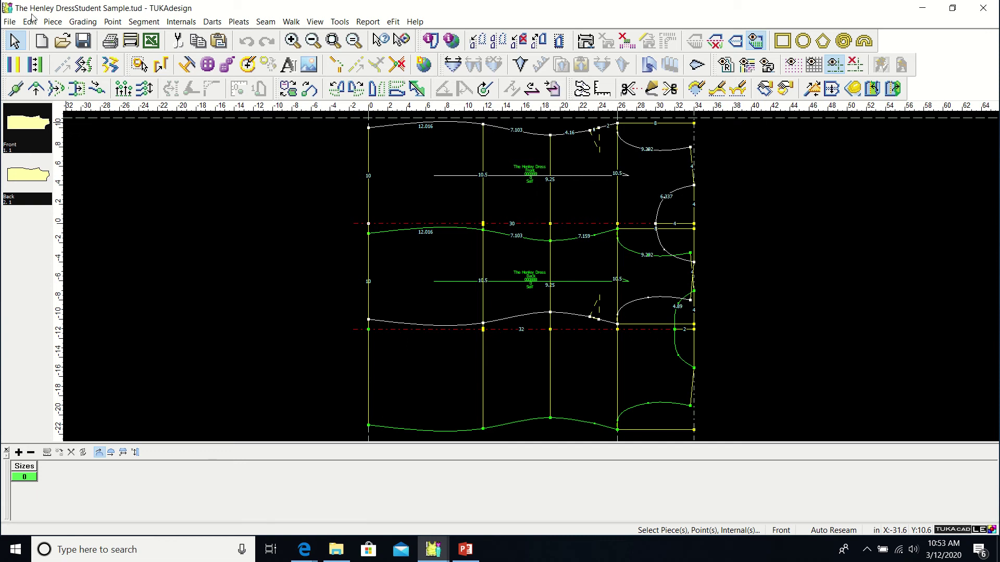
click(29, 22)
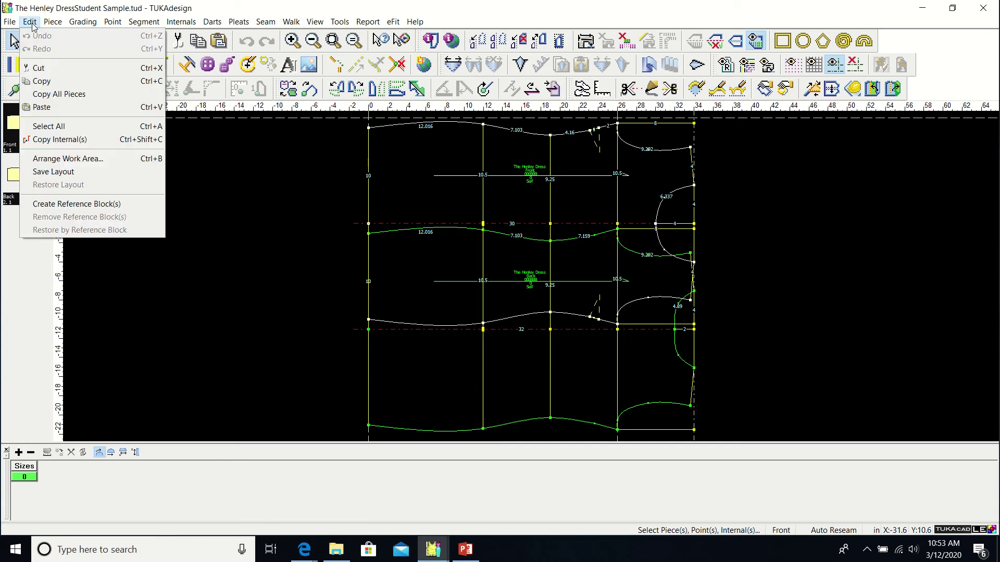
click(48, 83)
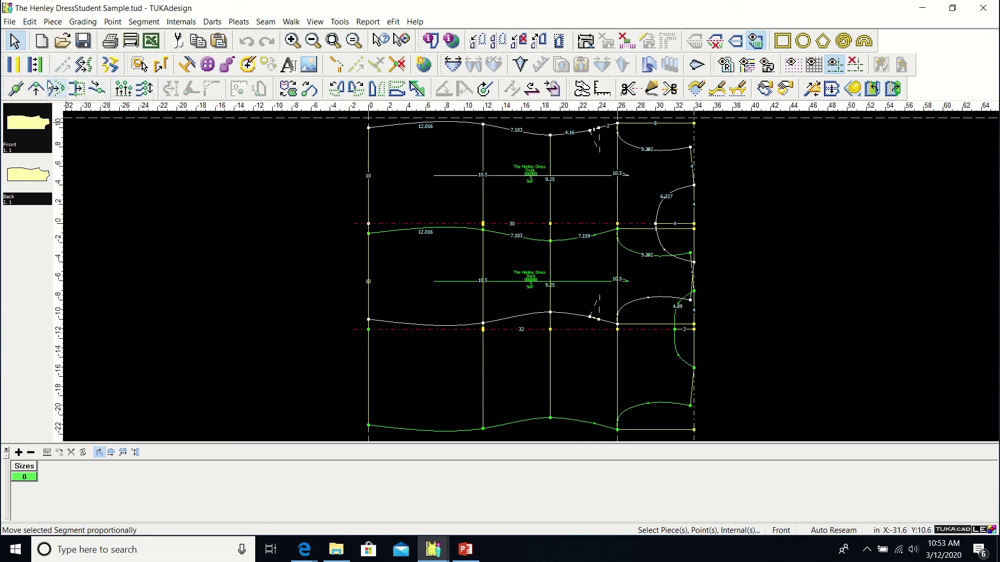
click(10, 21)
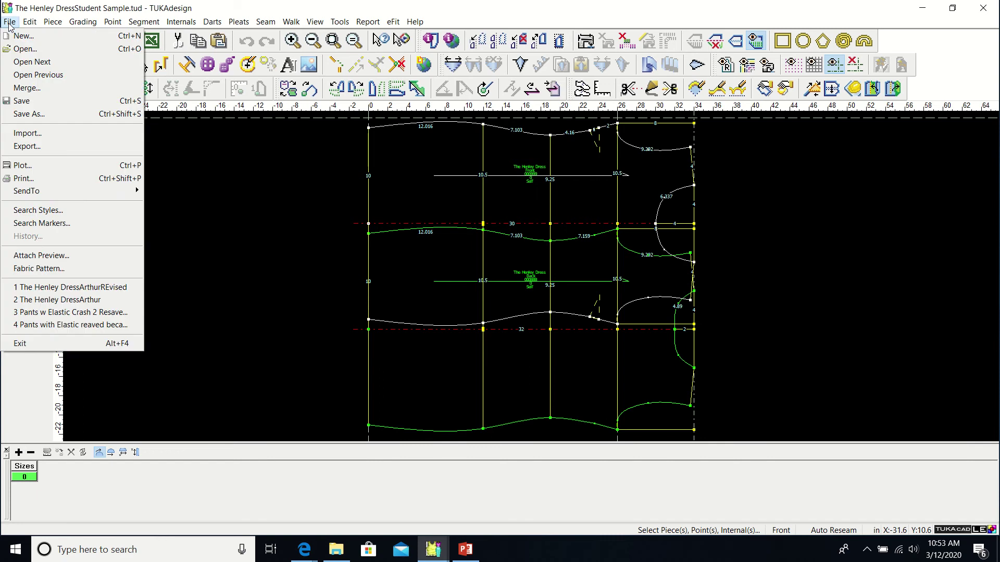
click(23, 36)
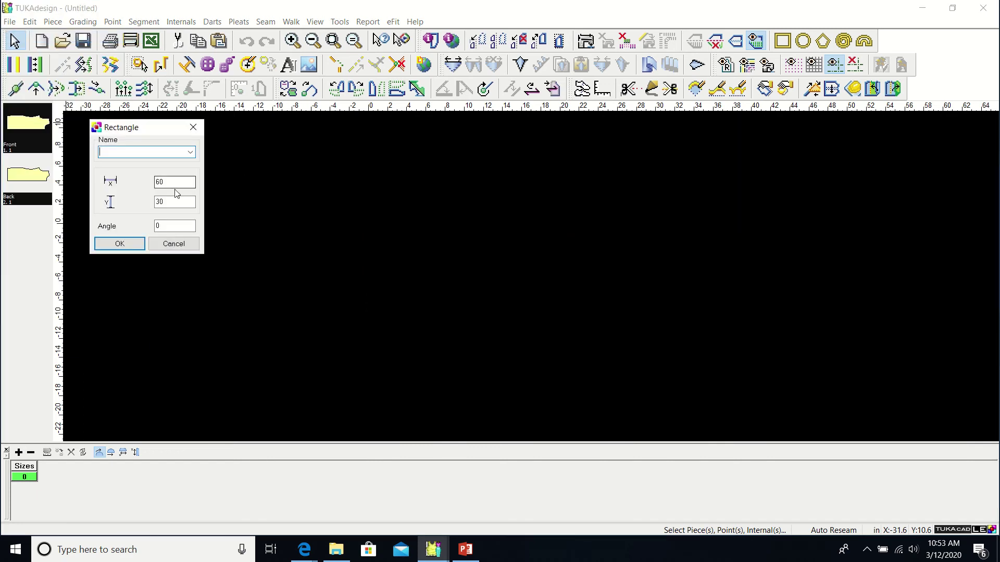
click(191, 245)
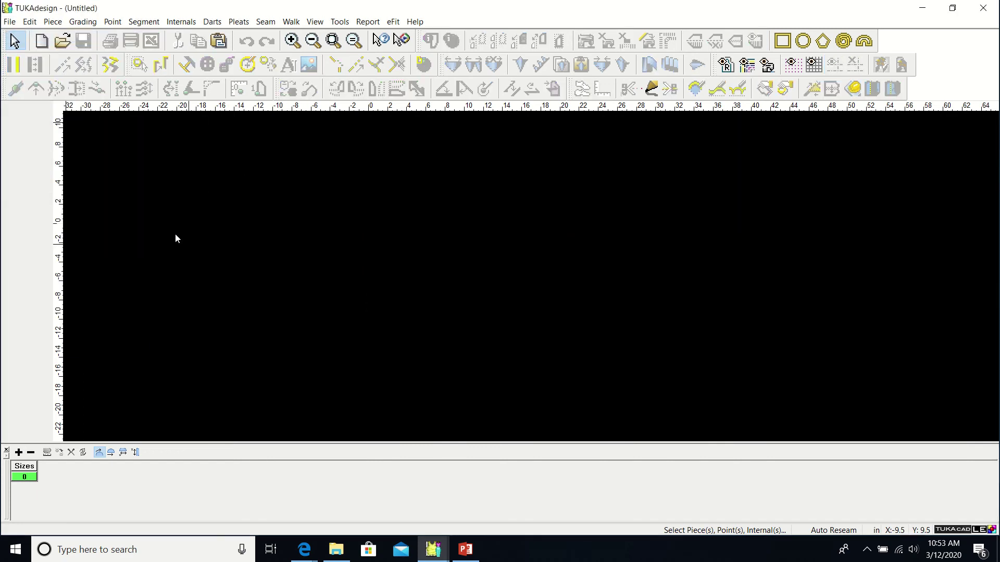
click(30, 22)
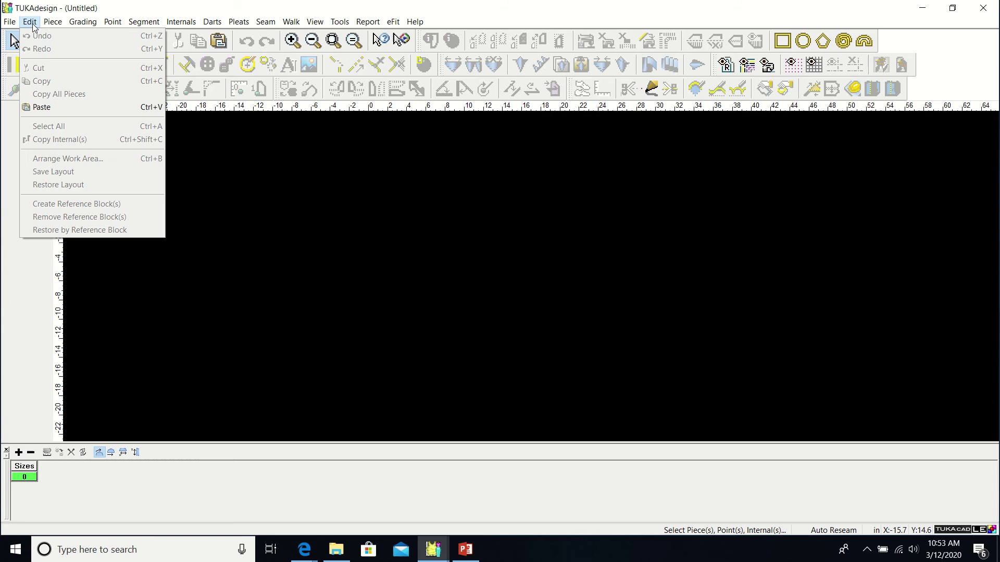
click(41, 107)
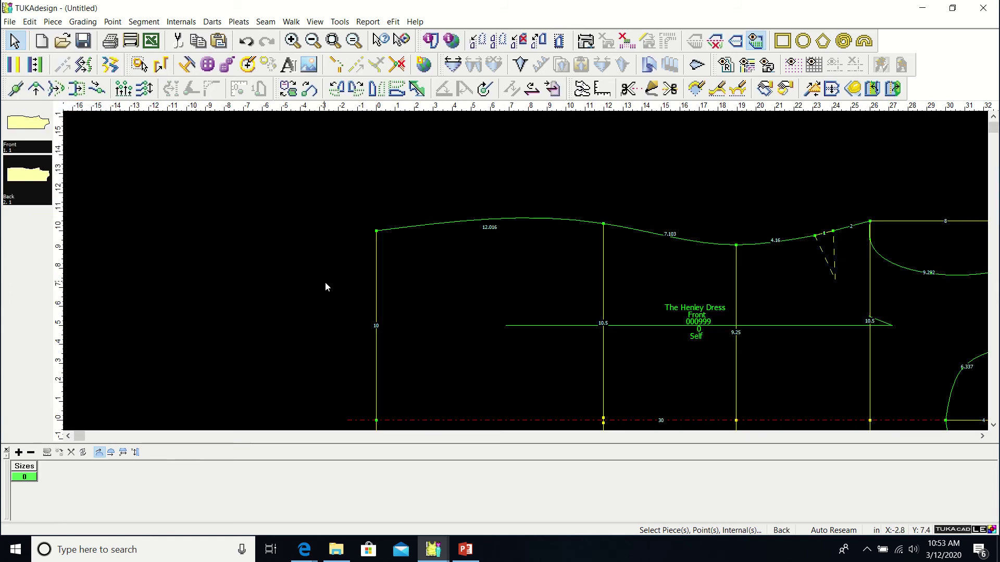
- Save the new style as "The Henley DressStudent Sample3D_simple" in the Spring 2020 Student Sample Demo folder, using the same style name
click(9, 21)
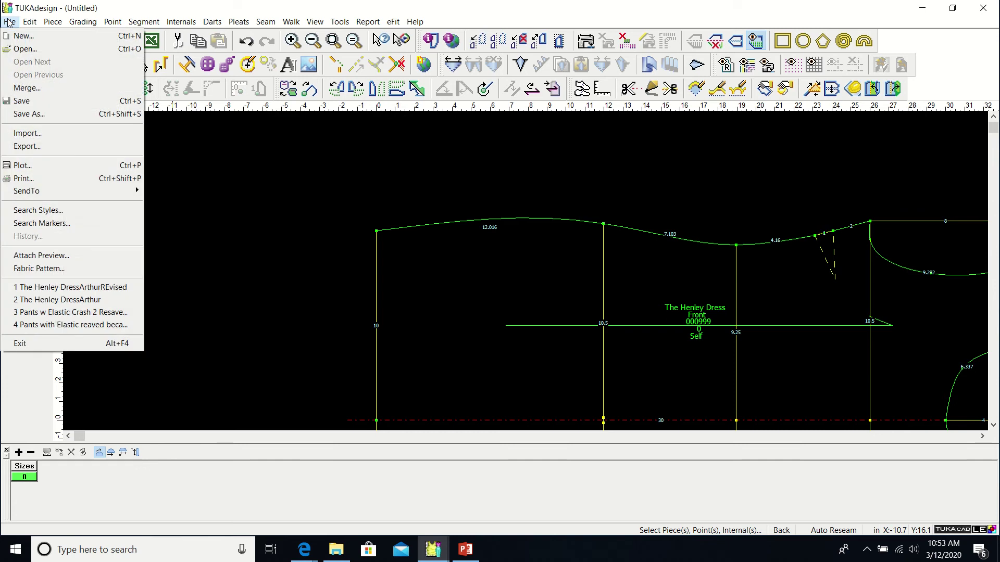
click(41, 119)
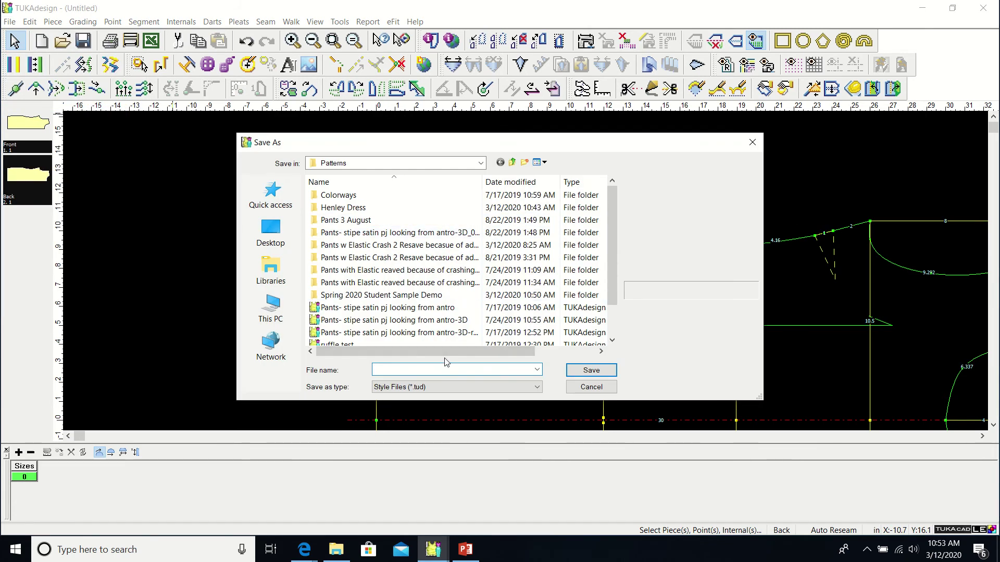
double_click(365, 295)
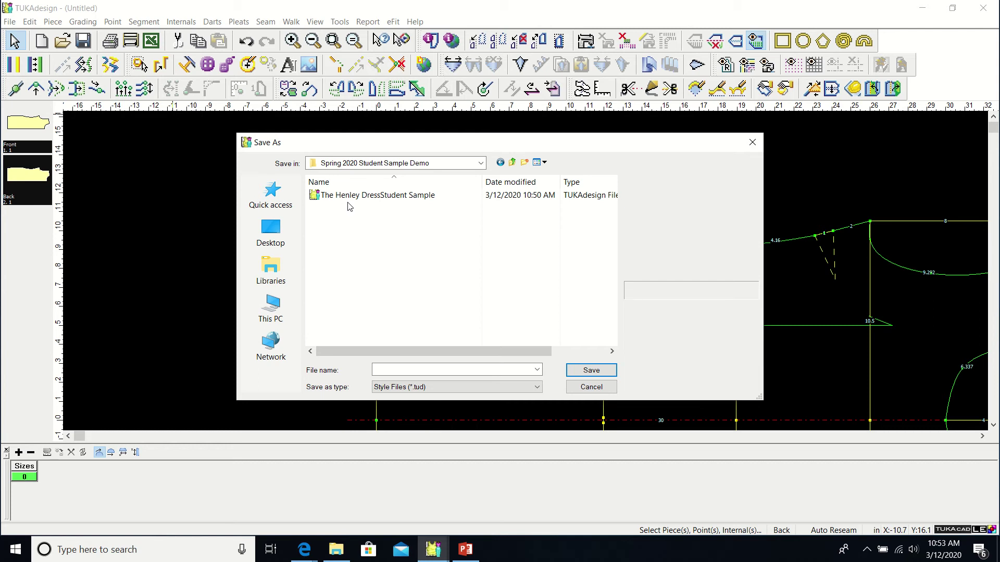
click(398, 197)
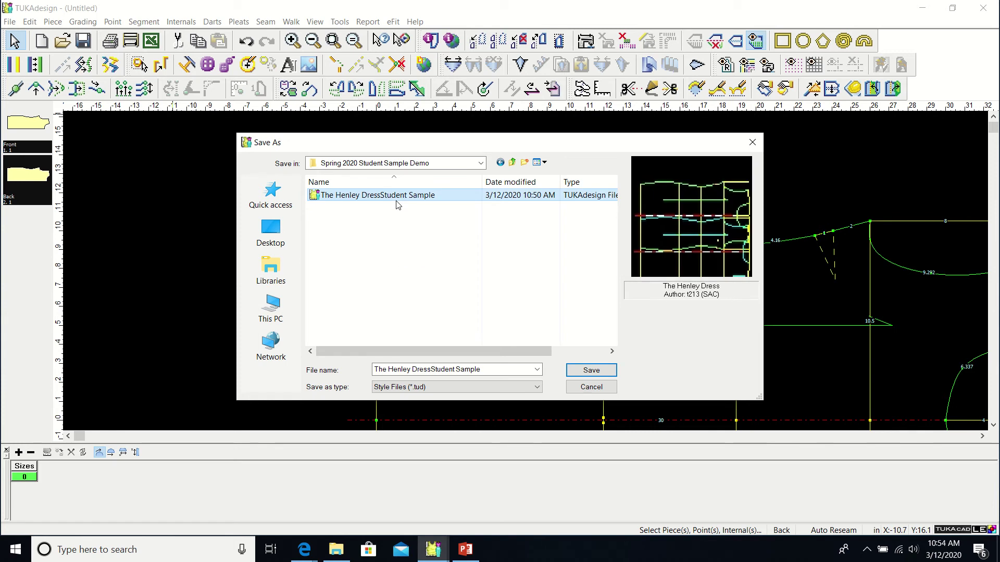
click(484, 370)
click(484, 371)
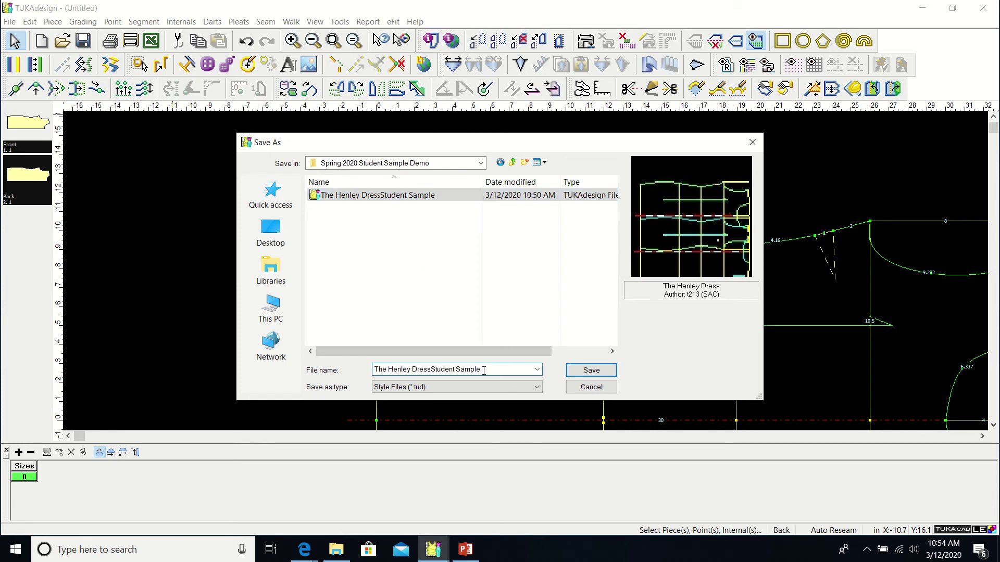
text(3D_simple)
click(603, 373)
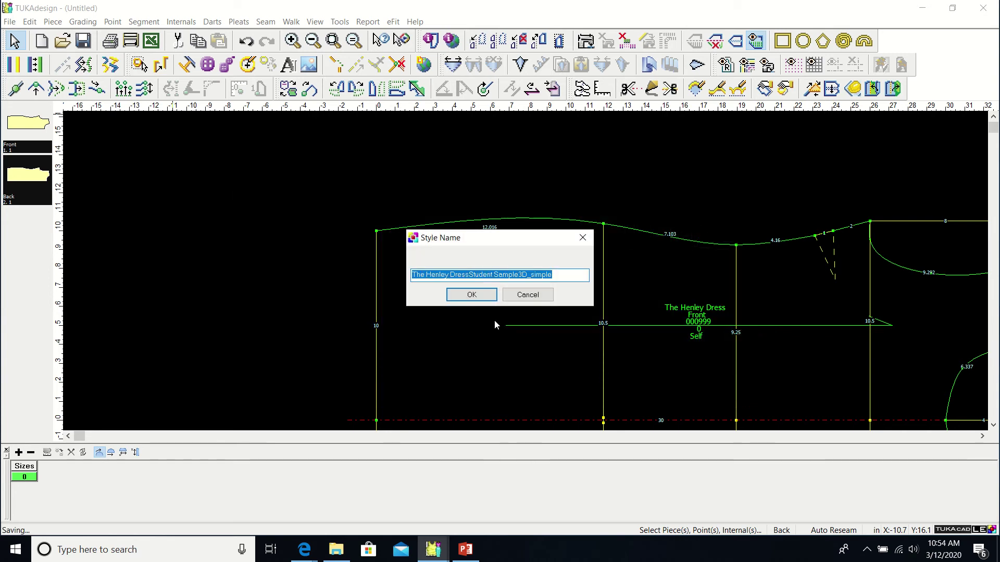
click(471, 296)
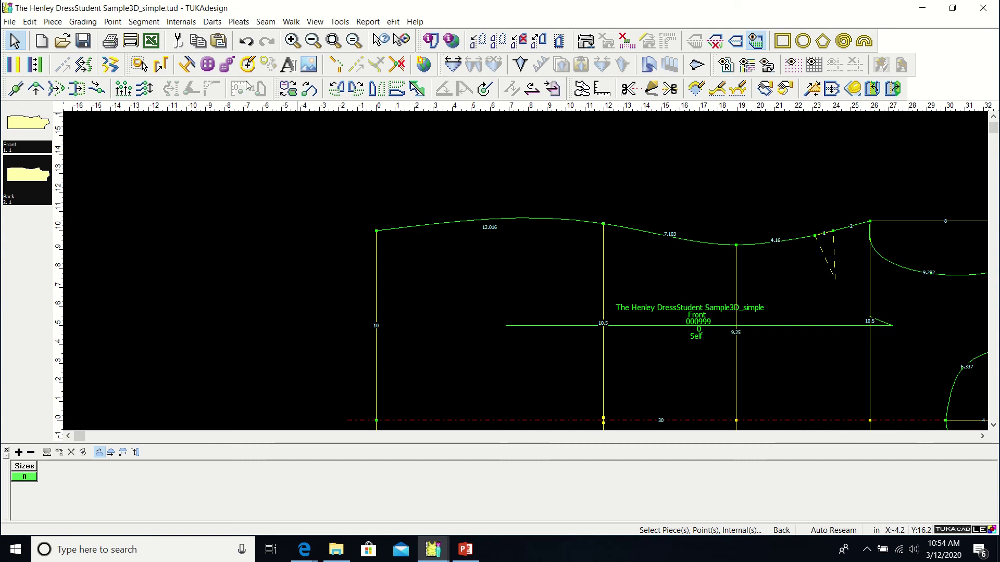
- Fit both pieces in view and toggle the display of their mirrored halves to compare half and full shapes
click(334, 41)
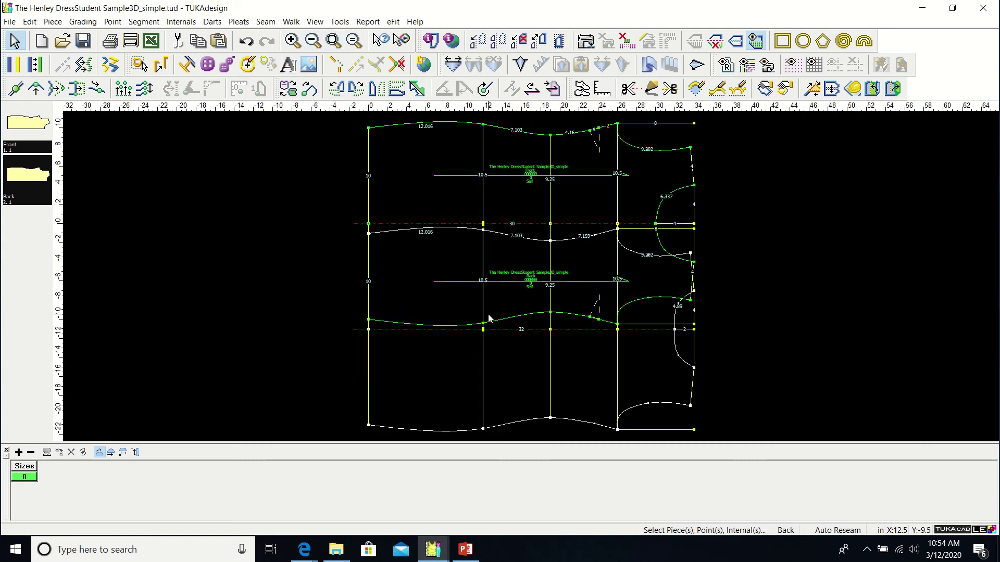
click(756, 42)
click(756, 43)
click(756, 42)
click(756, 42)
click(756, 42)
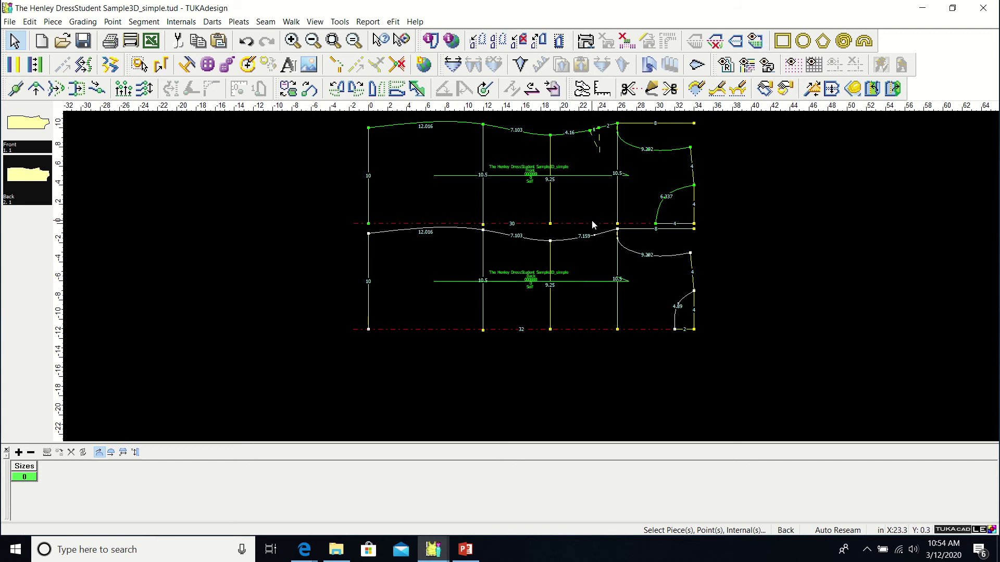
click(756, 42)
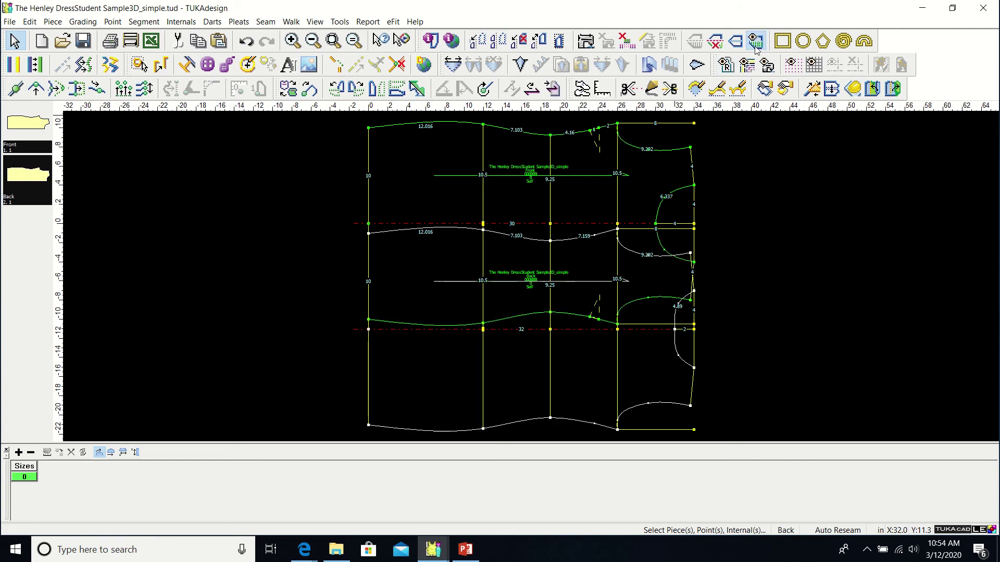
- Unfold the mirrored front and back into full pieces and arrange the work area with a 72 width and 0.125 gap
click(569, 221)
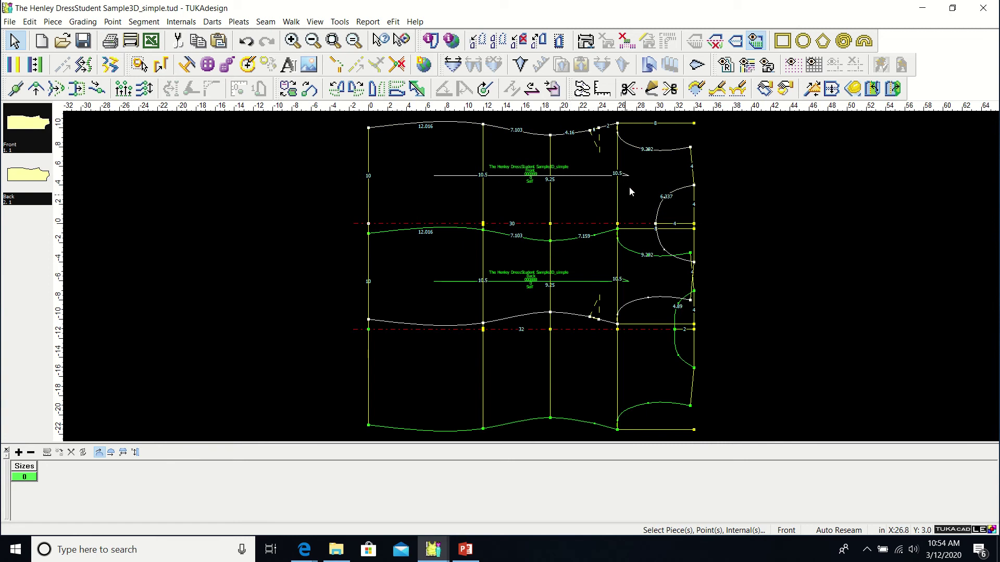
click(735, 44)
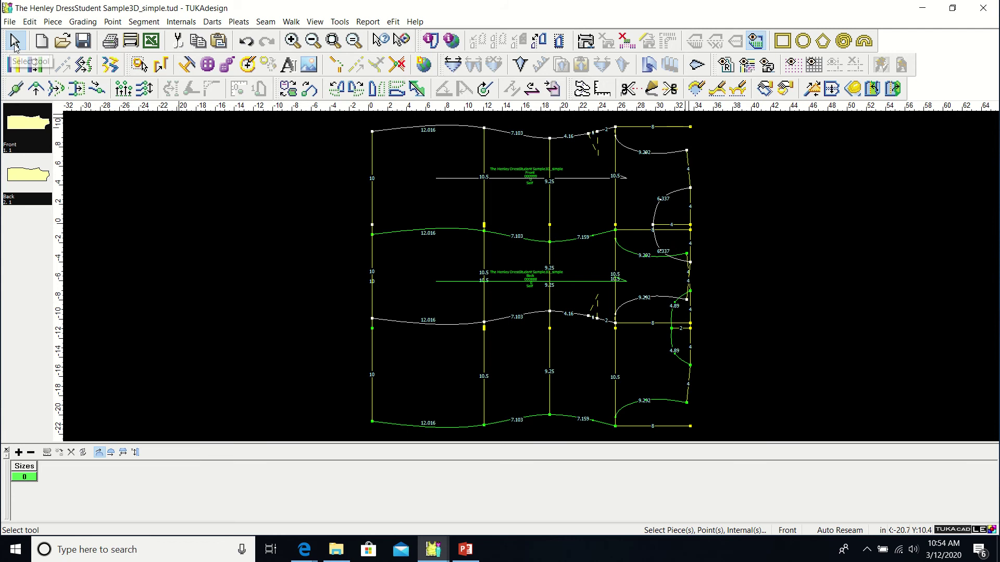
click(31, 22)
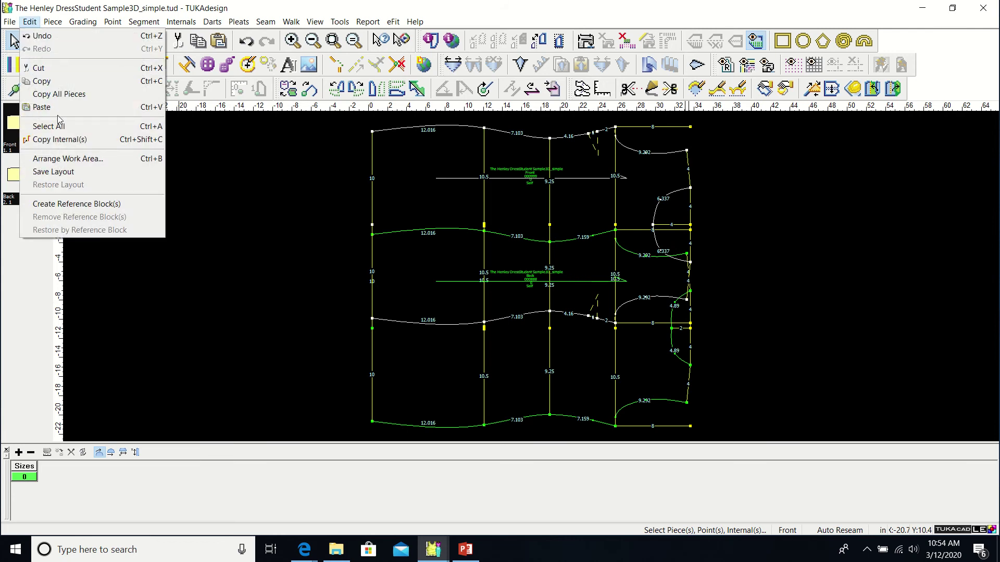
click(60, 159)
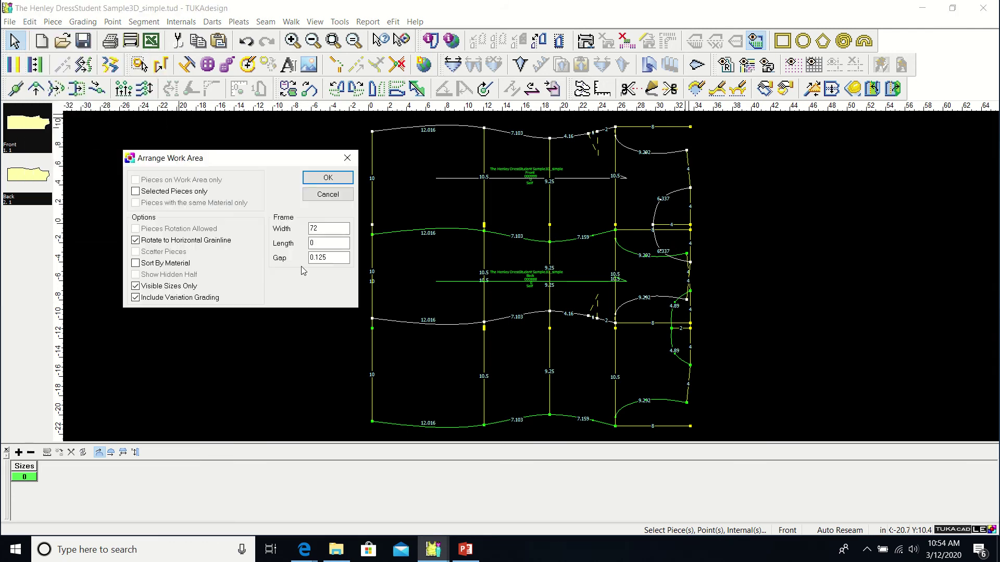
click(338, 177)
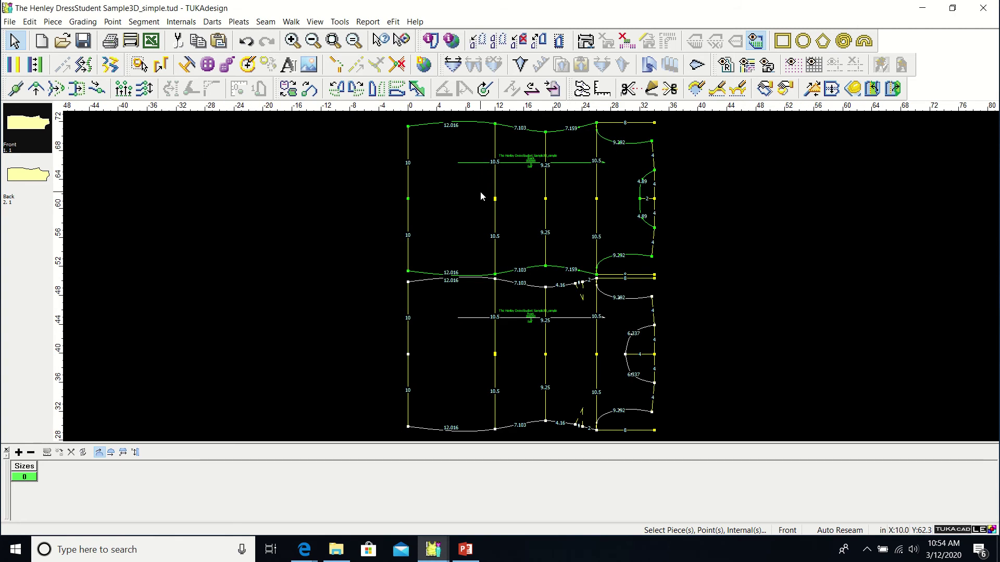
- Delete both halves of the internal hip line nearest the hem on the back piece
click(409, 175)
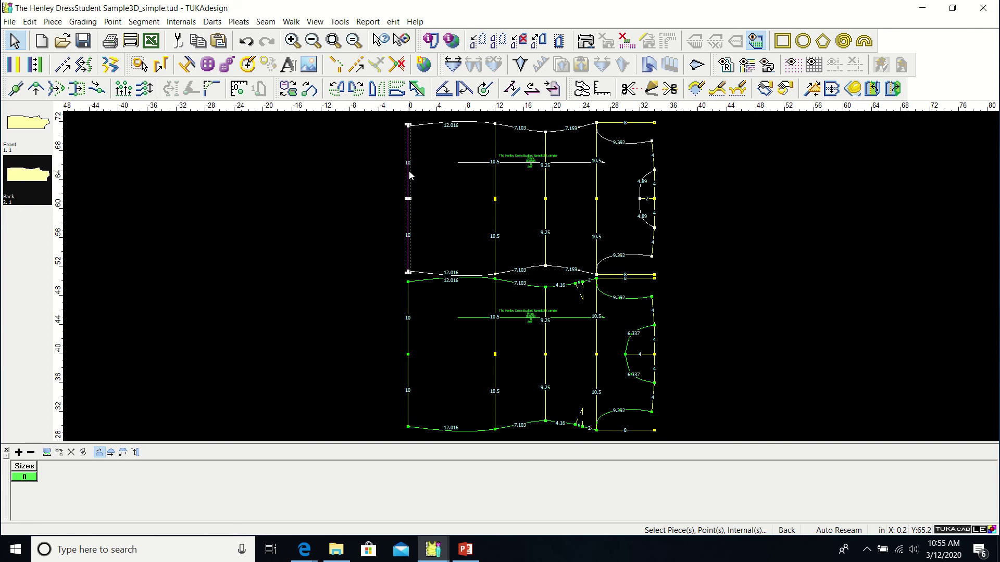
click(410, 176)
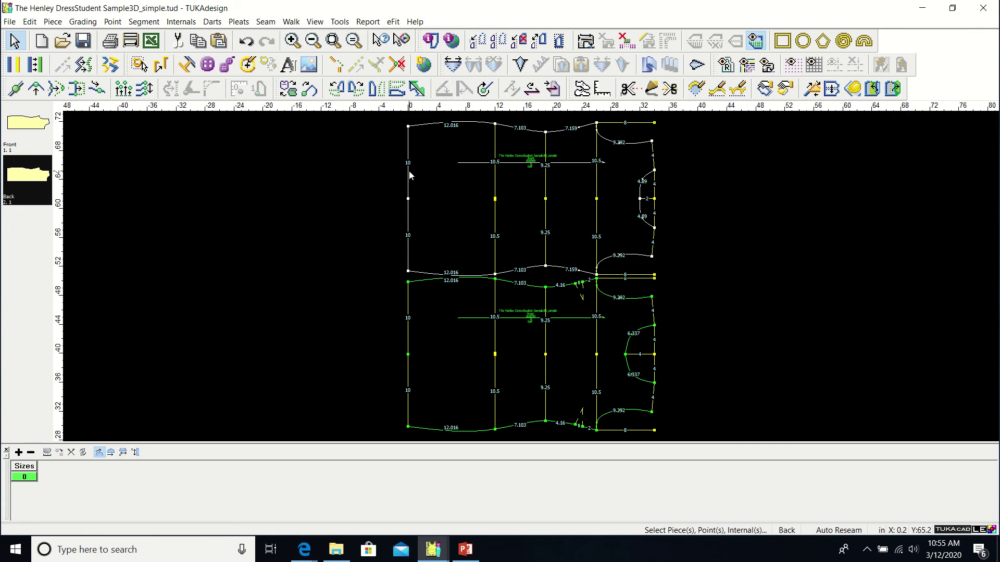
click(495, 190)
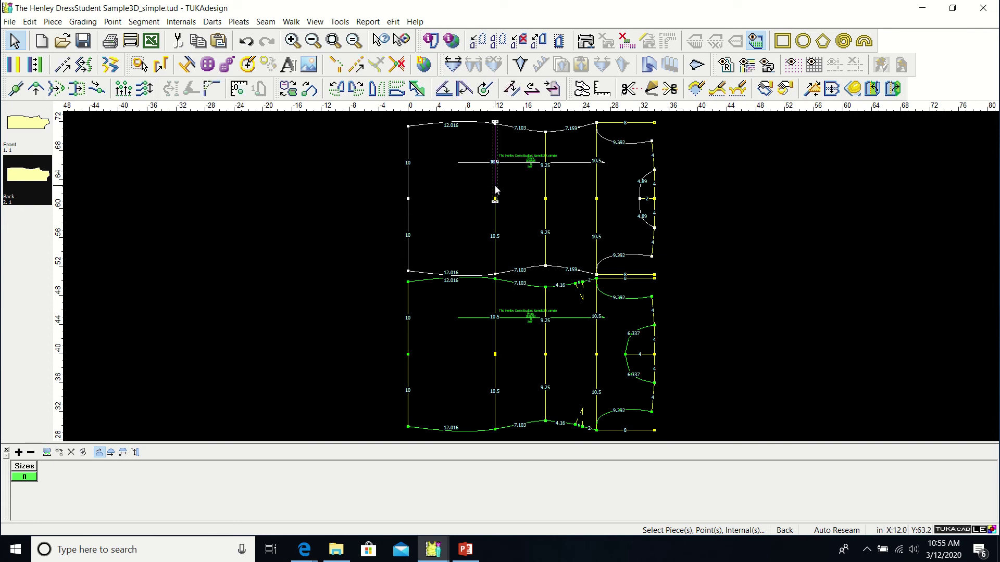
key(Delete)
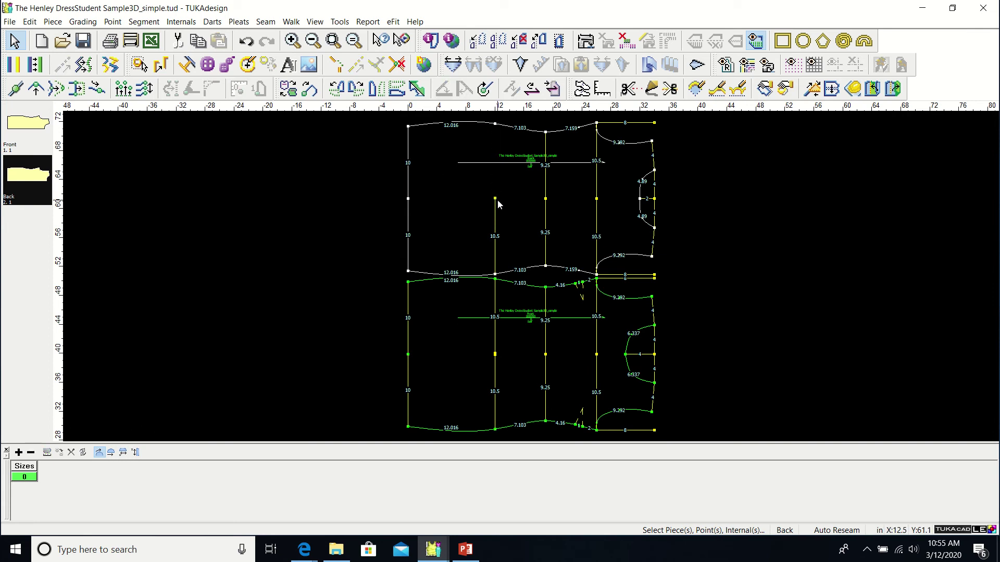
click(496, 202)
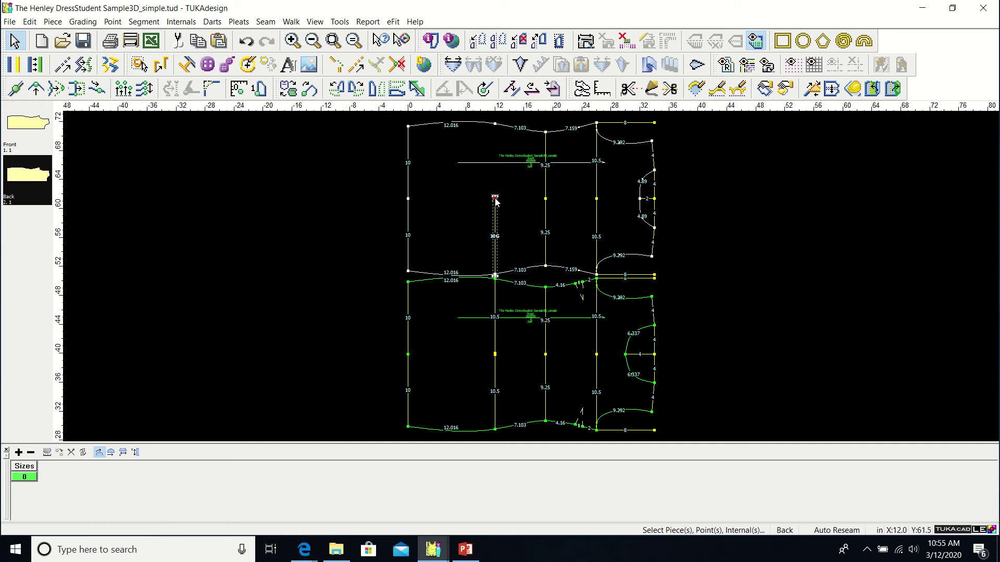
key(Delete)
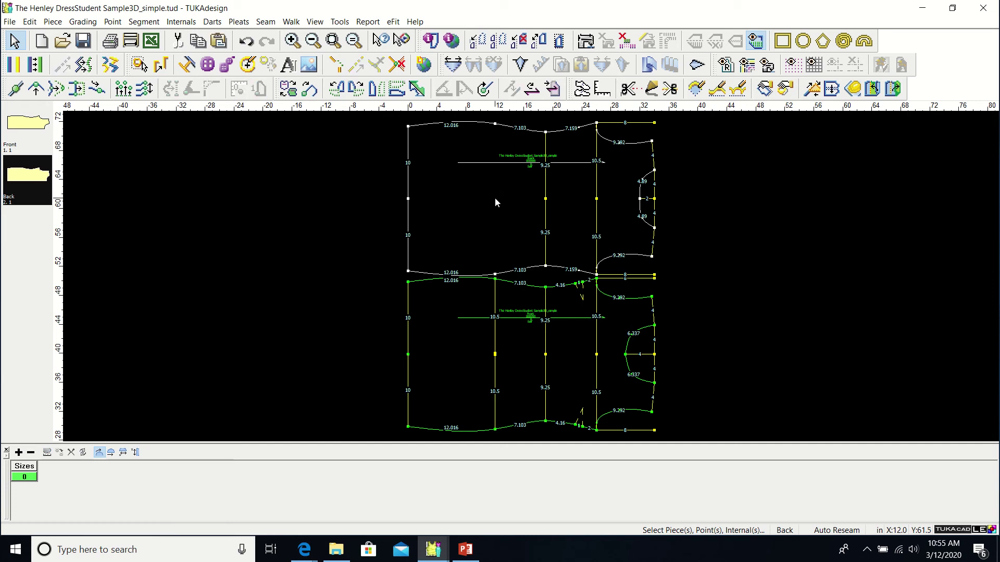
- Delete the back piece's internal waist line and the construction lines framing the chest and armholes
click(545, 186)
key(Delete)
click(597, 196)
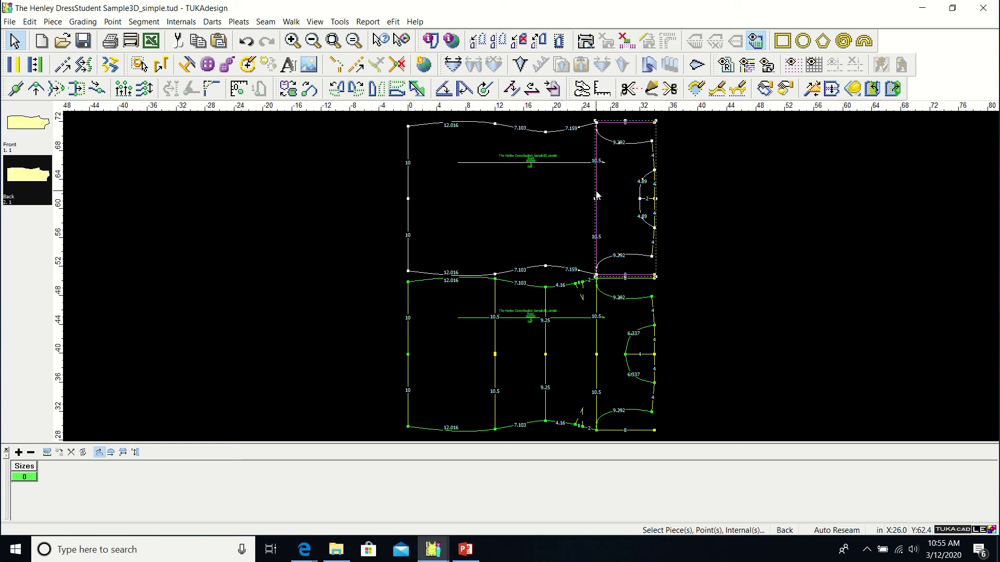
key(Delete)
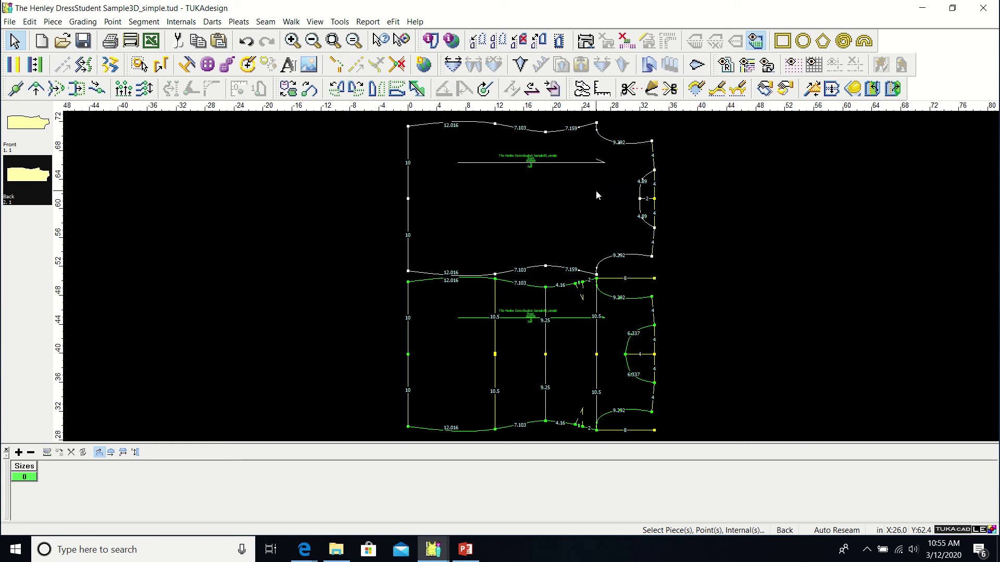
- Delete the centre-back neck depth line and the construction line running across the shoulders of the back piece
click(653, 200)
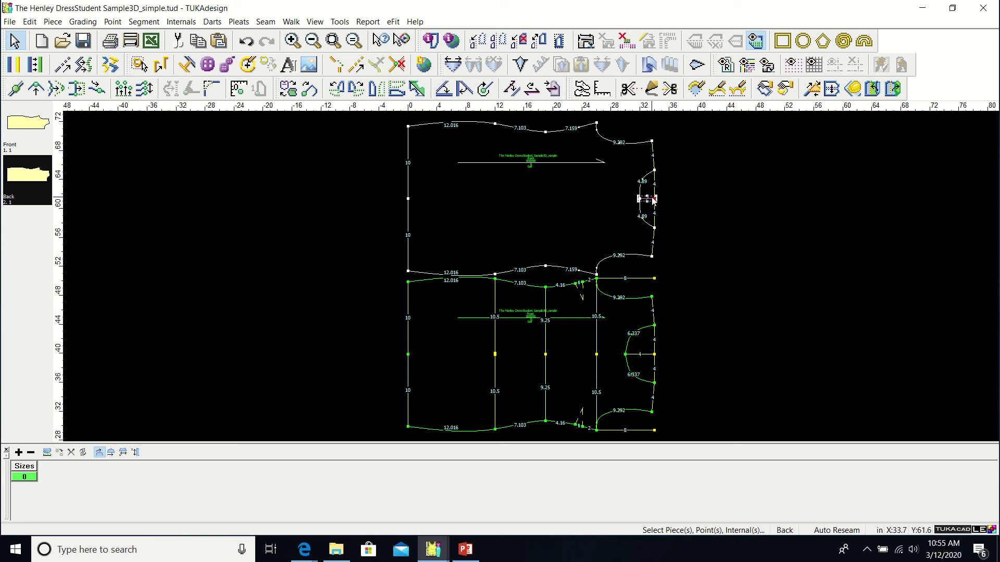
key(Delete)
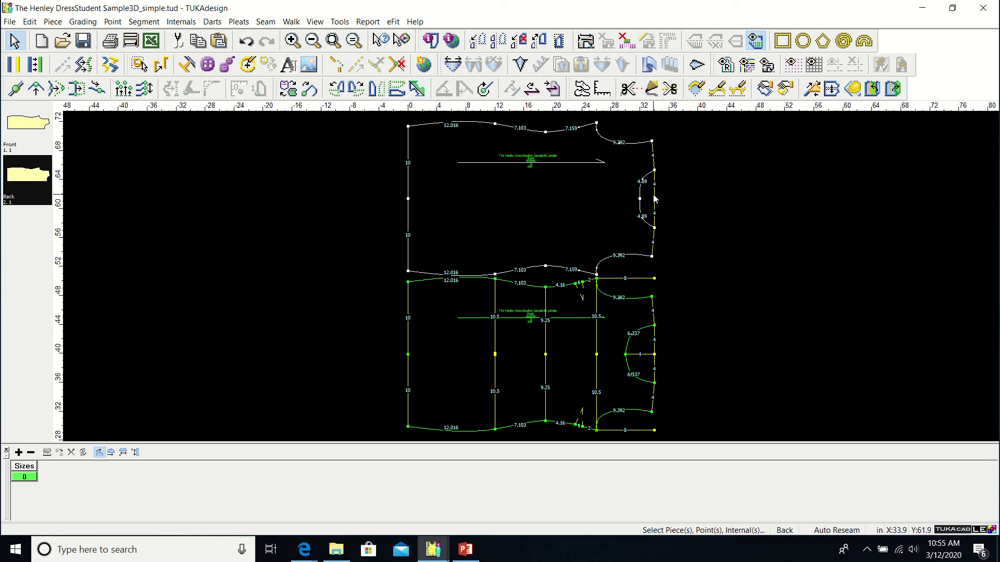
click(653, 199)
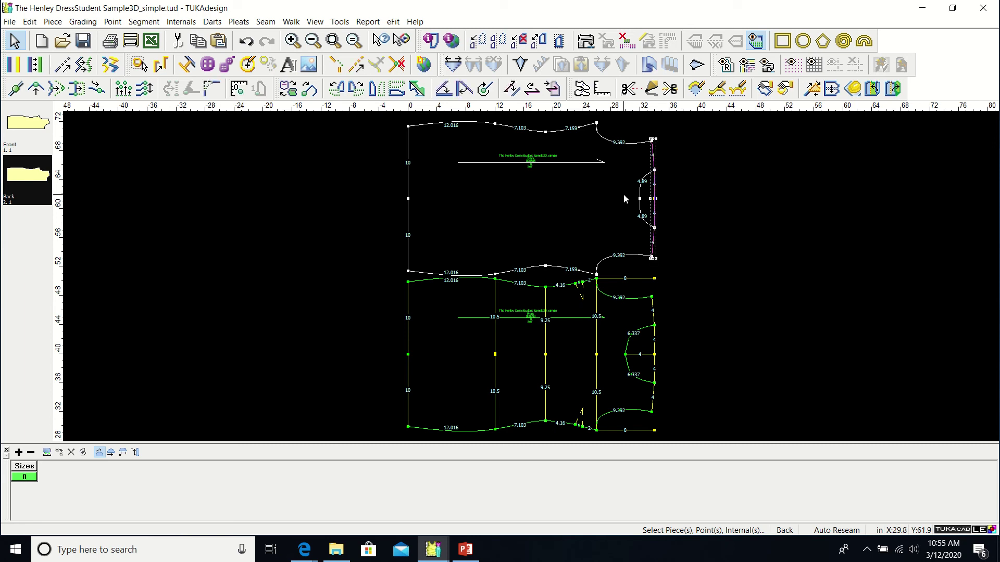
key(Delete)
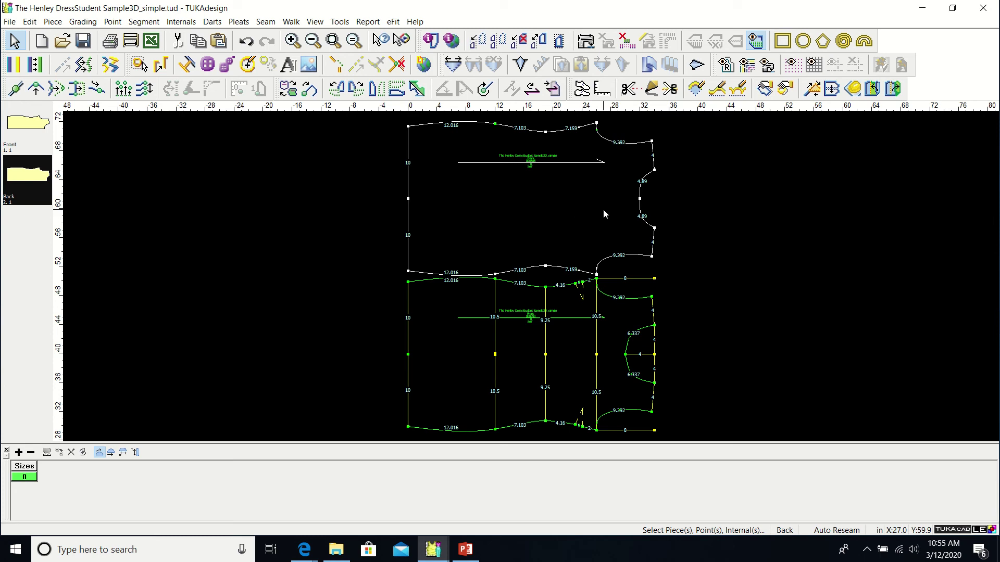
- Delete the front piece's internal waist line and both halves of its internal hip line nearest the hem
click(546, 300)
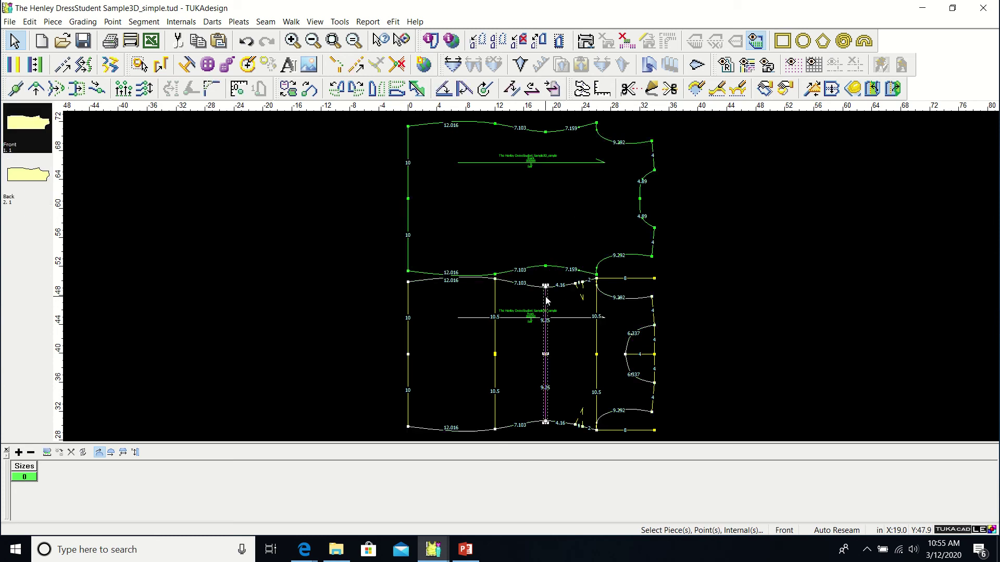
key(Delete)
click(485, 298)
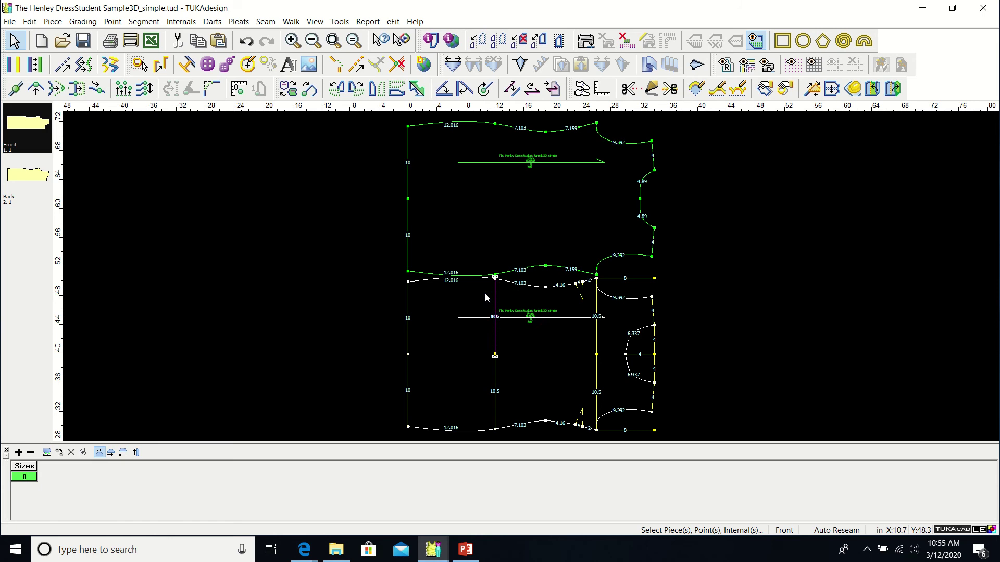
key(Delete)
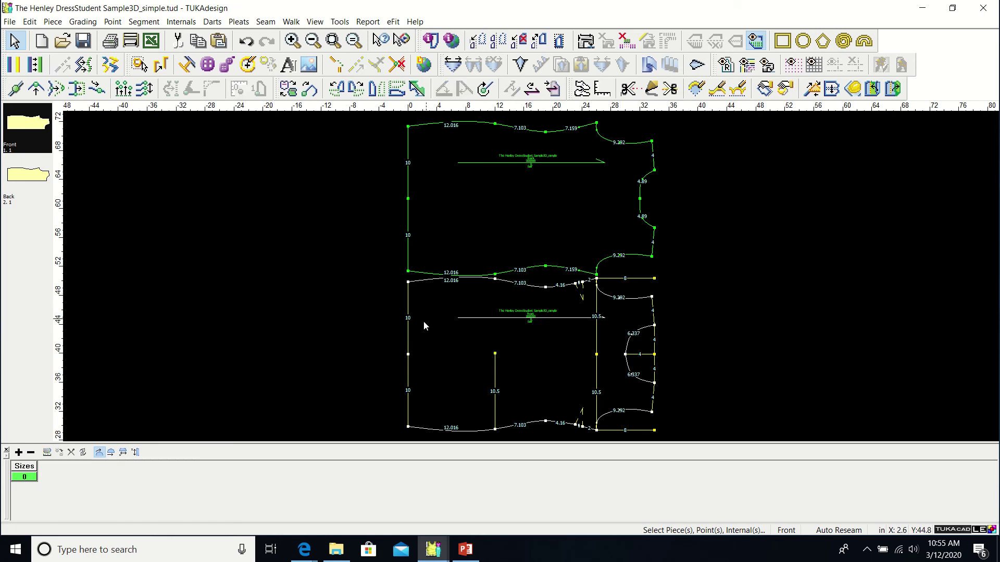
click(409, 337)
click(409, 338)
click(408, 336)
click(495, 357)
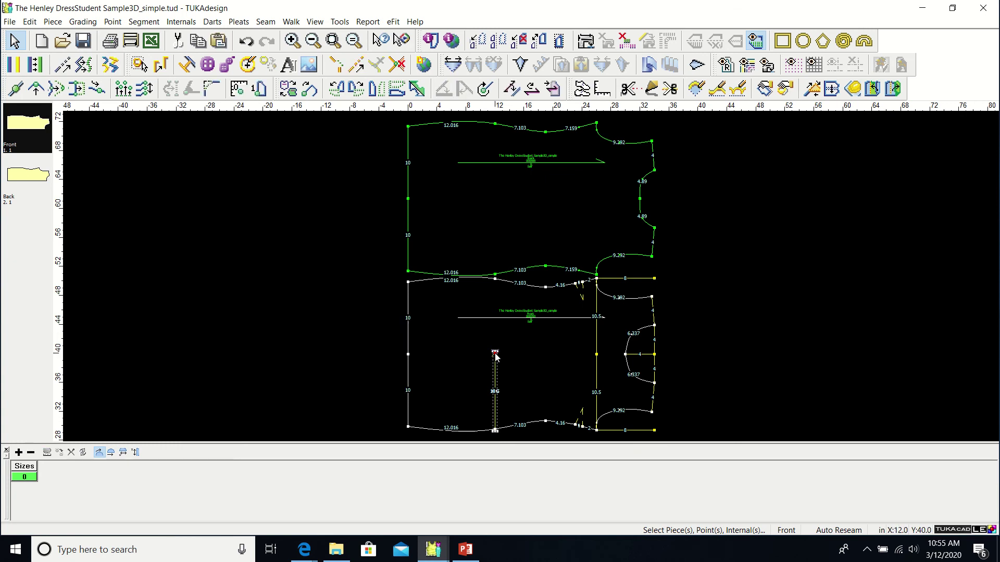
key(Delete)
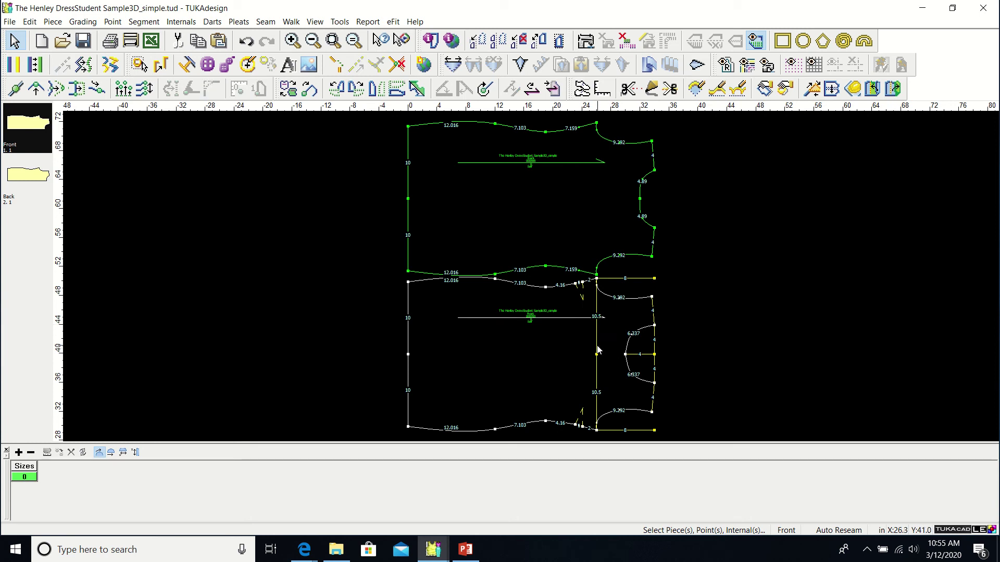
- Delete the construction lines framing the chest and armholes of the front piece
click(596, 356)
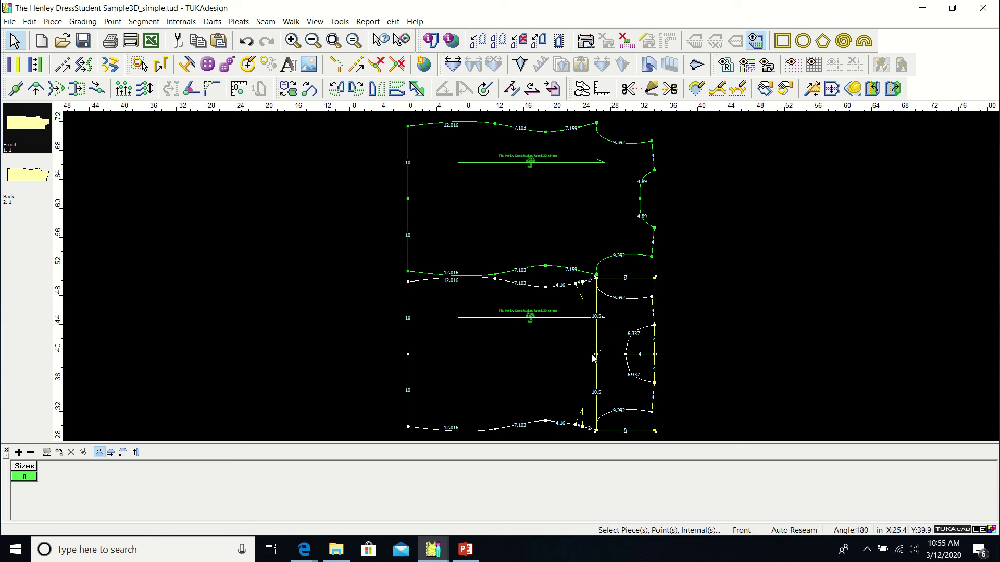
click(593, 357)
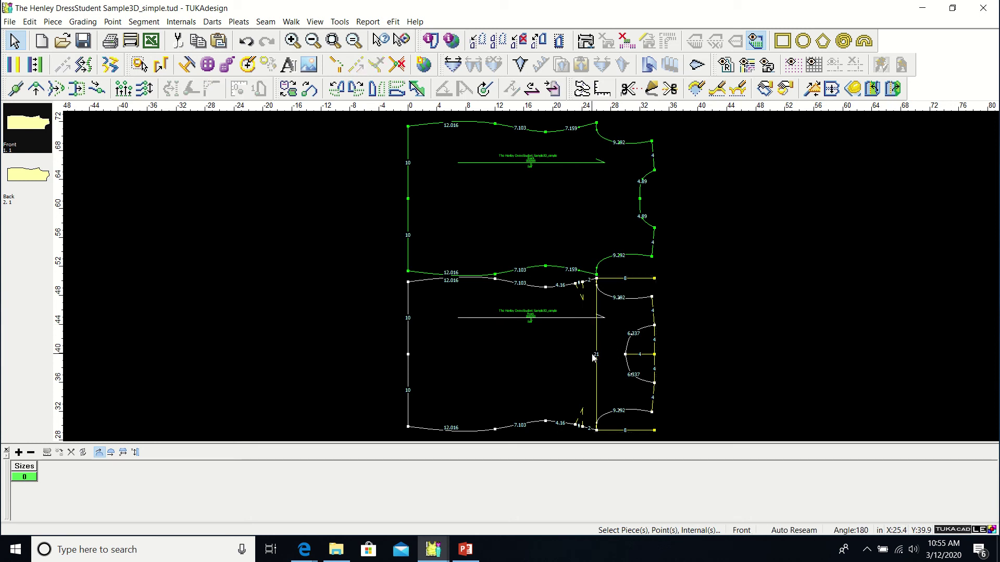
click(596, 356)
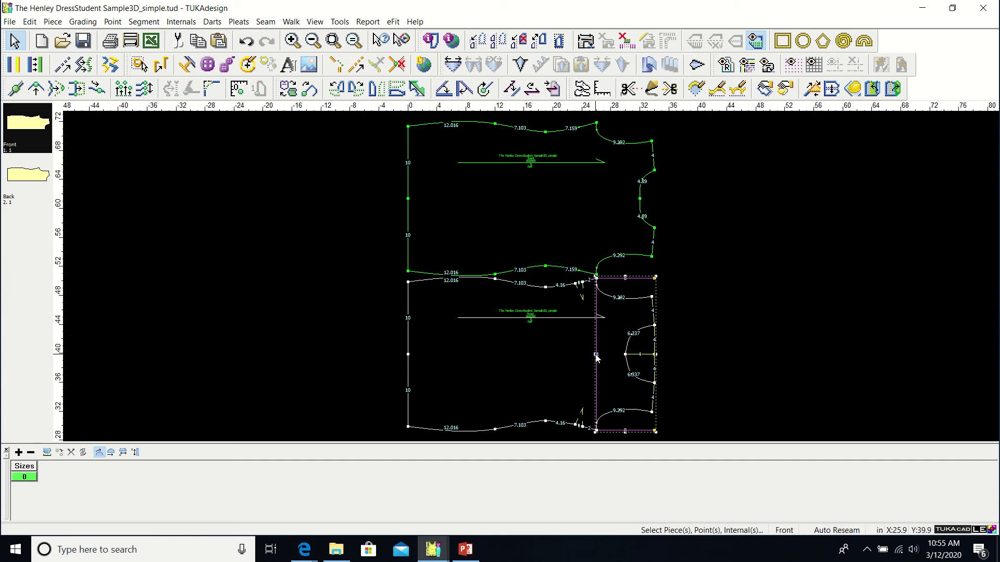
key(Delete)
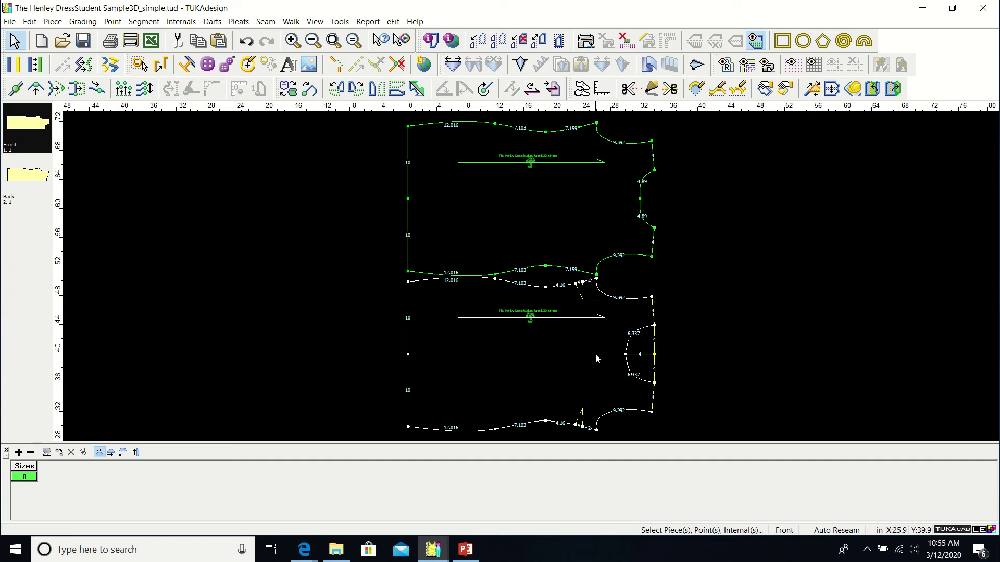
- Delete the centre-front neck depth line and the construction lines running across the shoulders of the front piece
click(655, 354)
key(Delete)
click(654, 355)
click(650, 382)
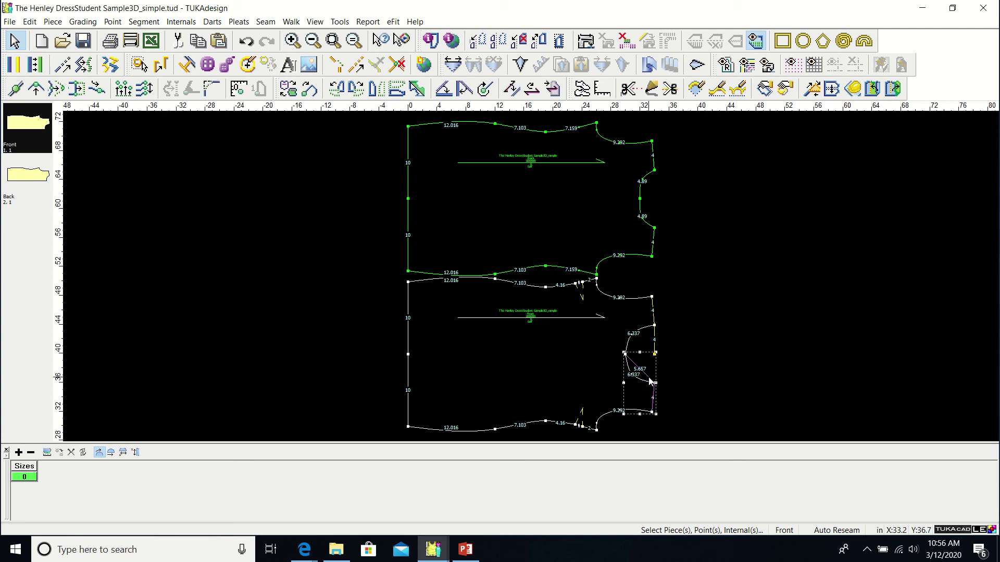
click(650, 382)
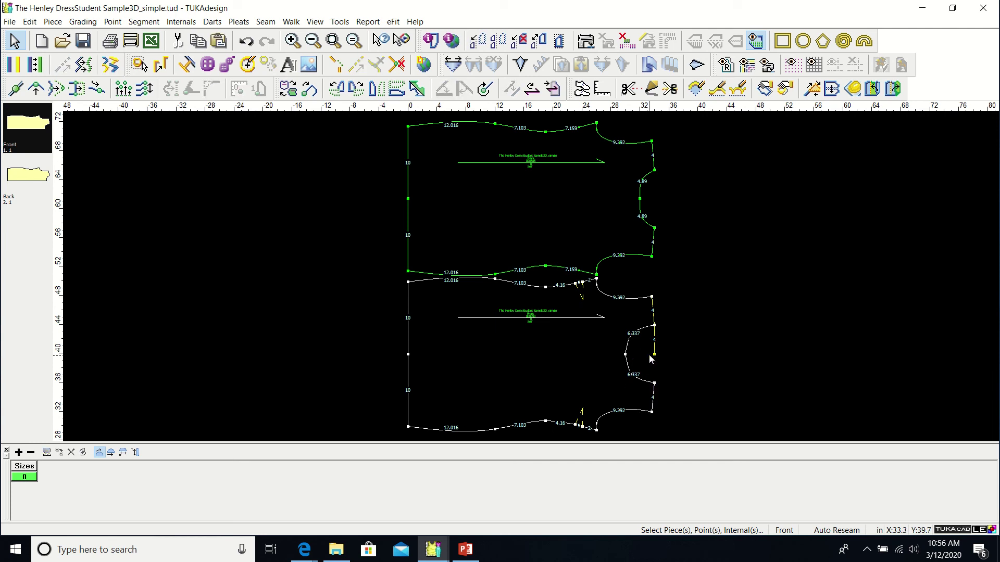
click(654, 356)
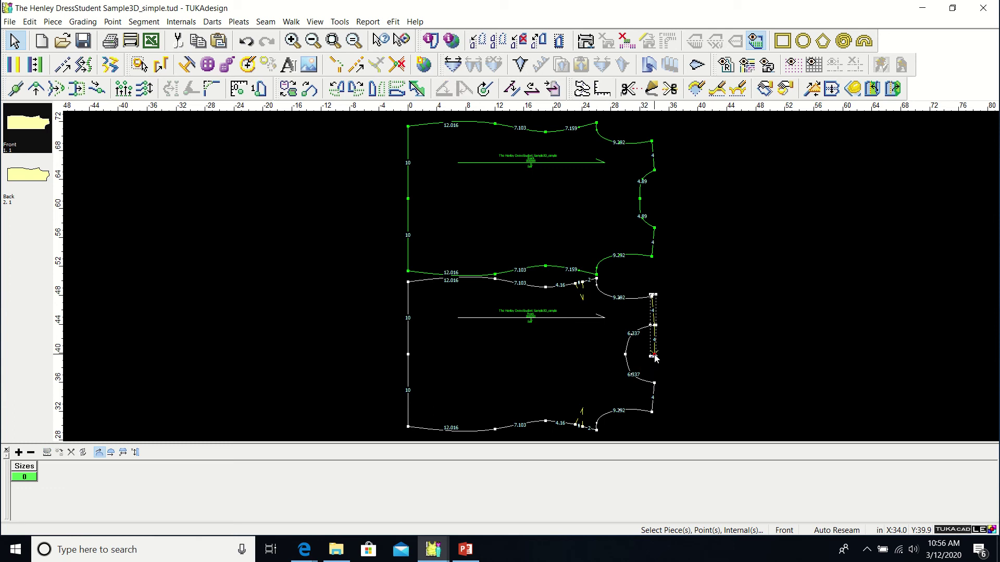
click(654, 355)
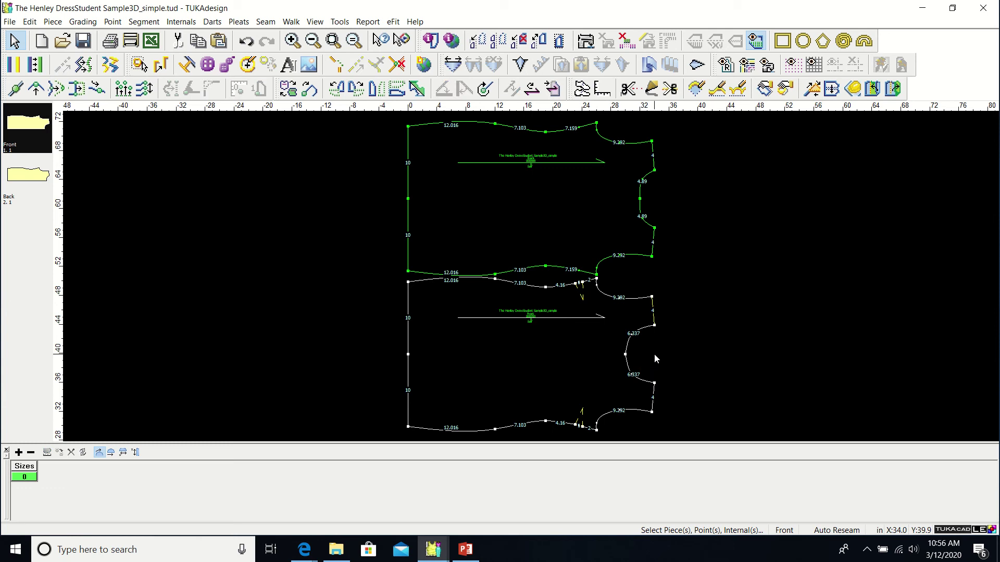
click(653, 317)
click(653, 317)
click(590, 317)
click(212, 21)
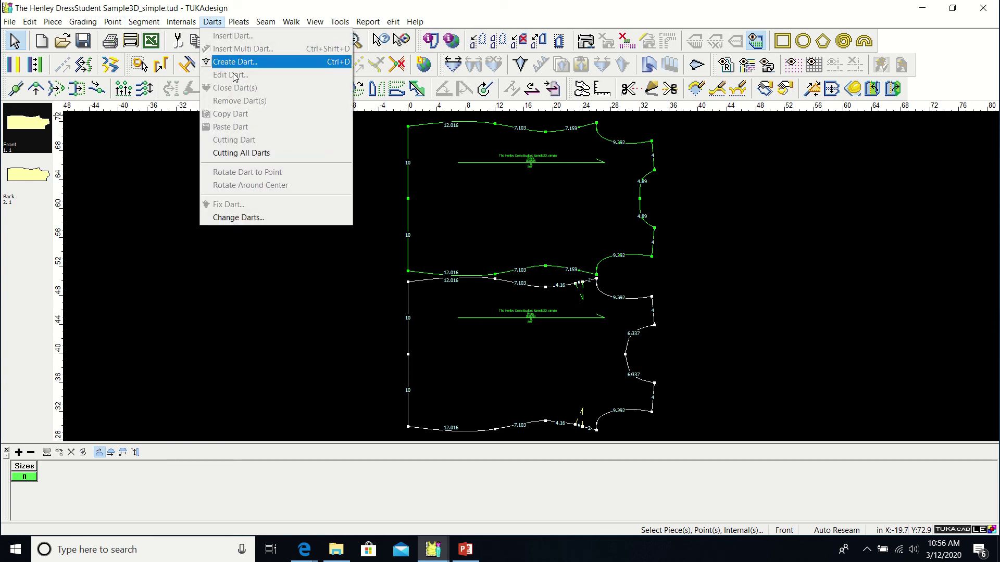
click(283, 292)
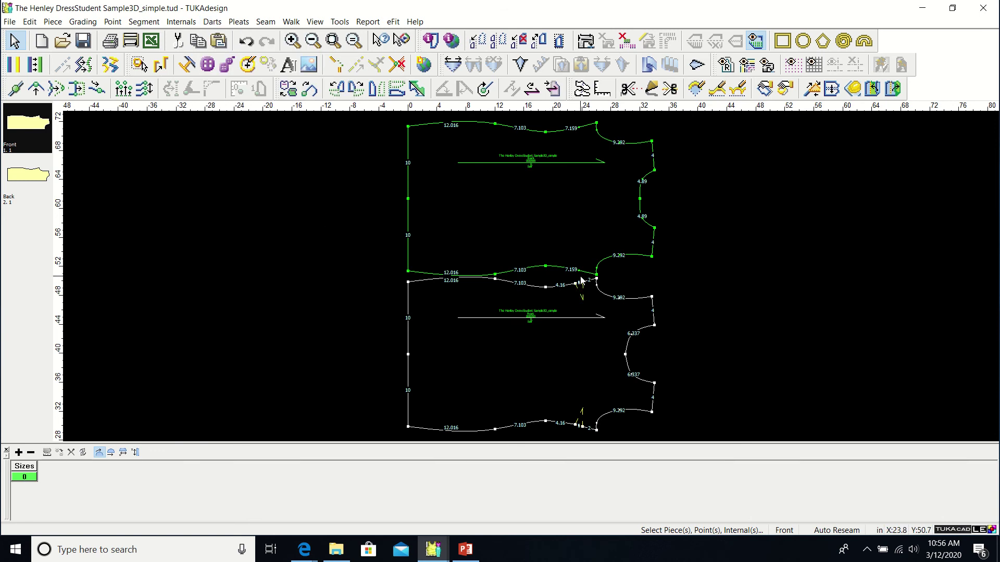
- Add a 0.25 deep Slit notch to the back piece's side seam facing the front dart, 2 from the underarm point
key(z)
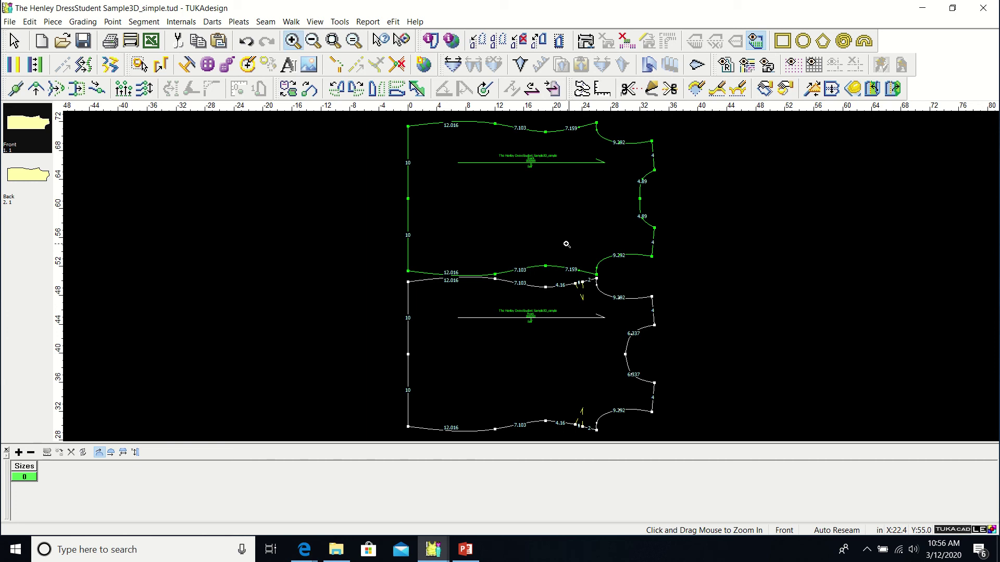
drag(562, 243, 597, 317)
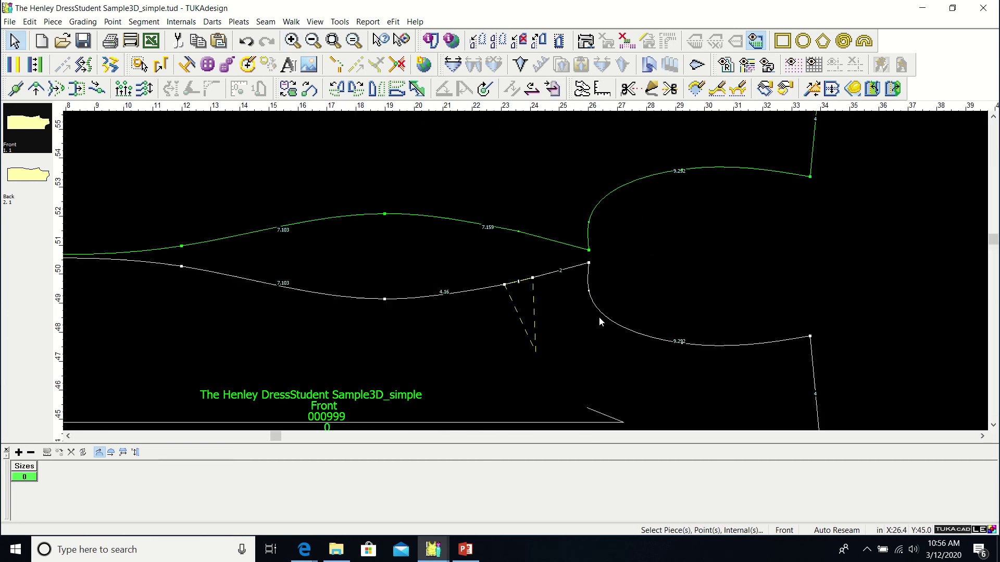
click(533, 279)
key(n)
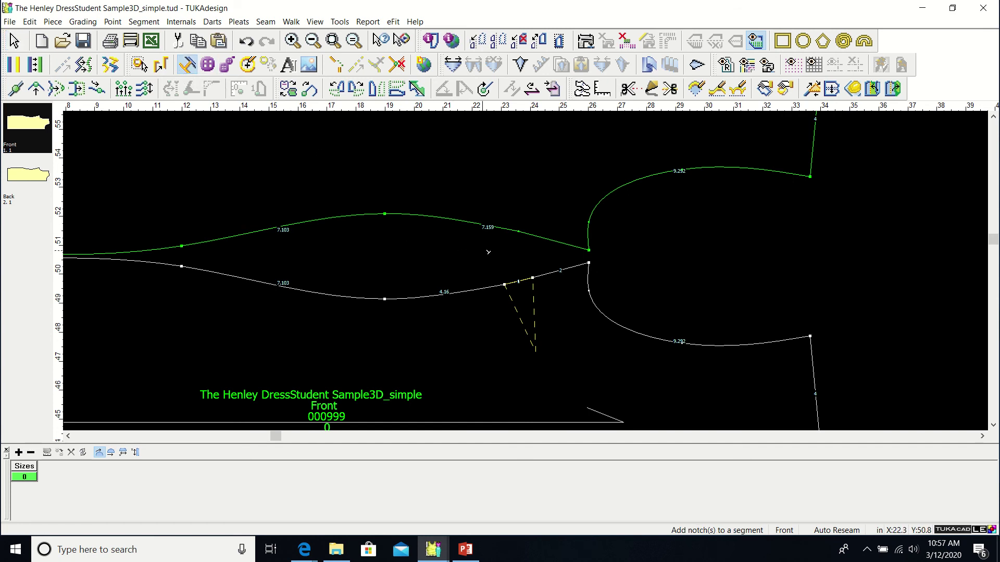
click(538, 239)
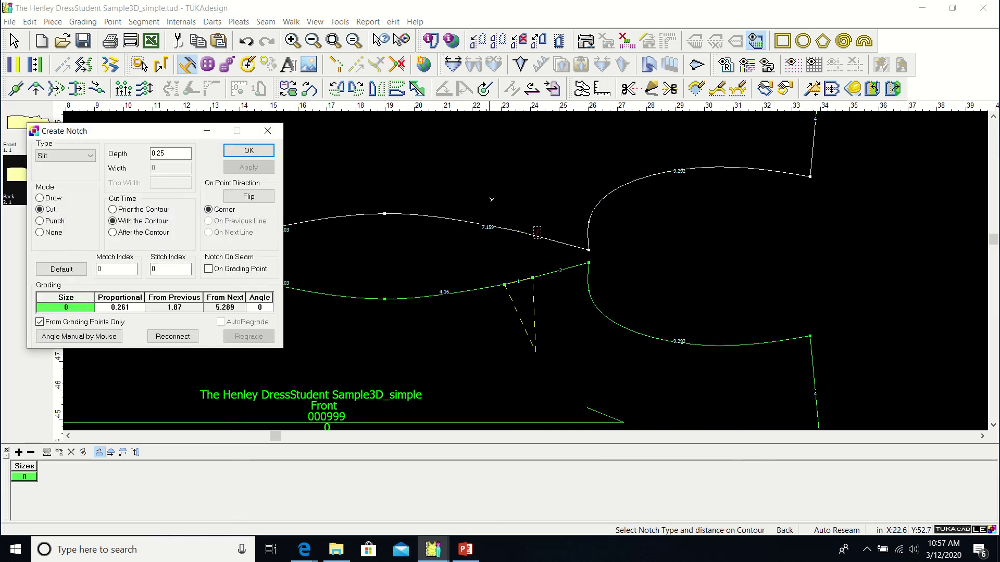
click(193, 311)
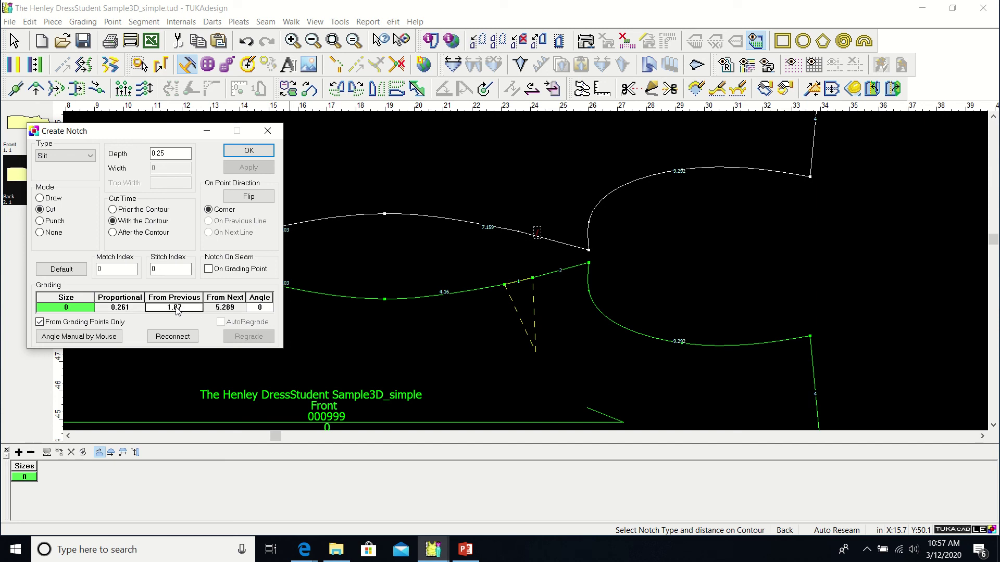
click(177, 308)
double_click(177, 308)
text(2)
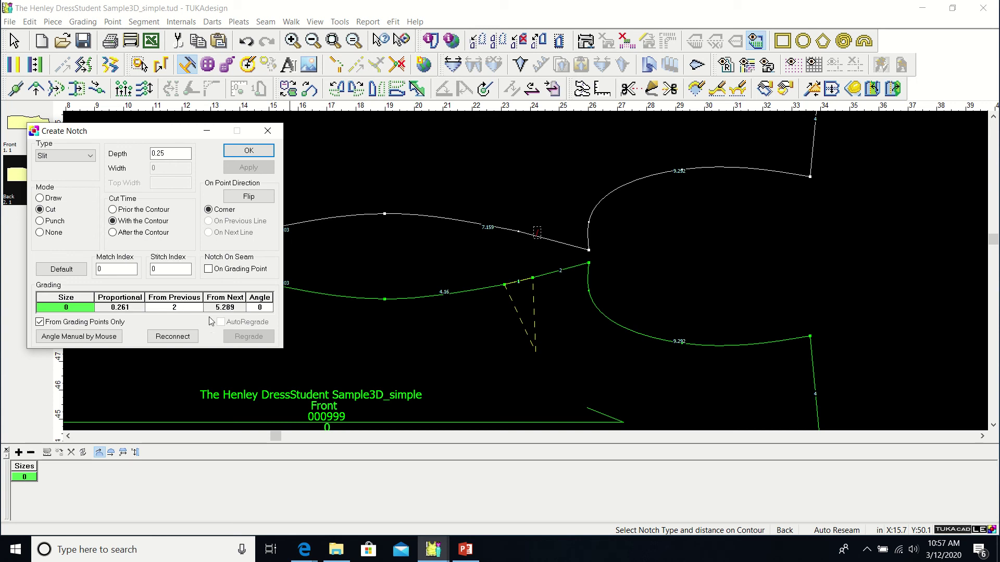
click(264, 150)
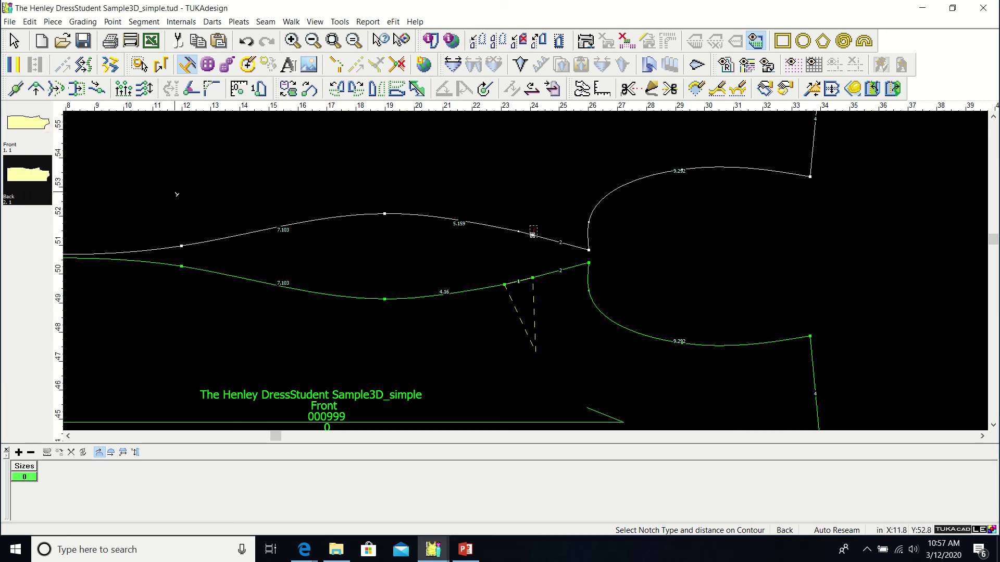
click(15, 42)
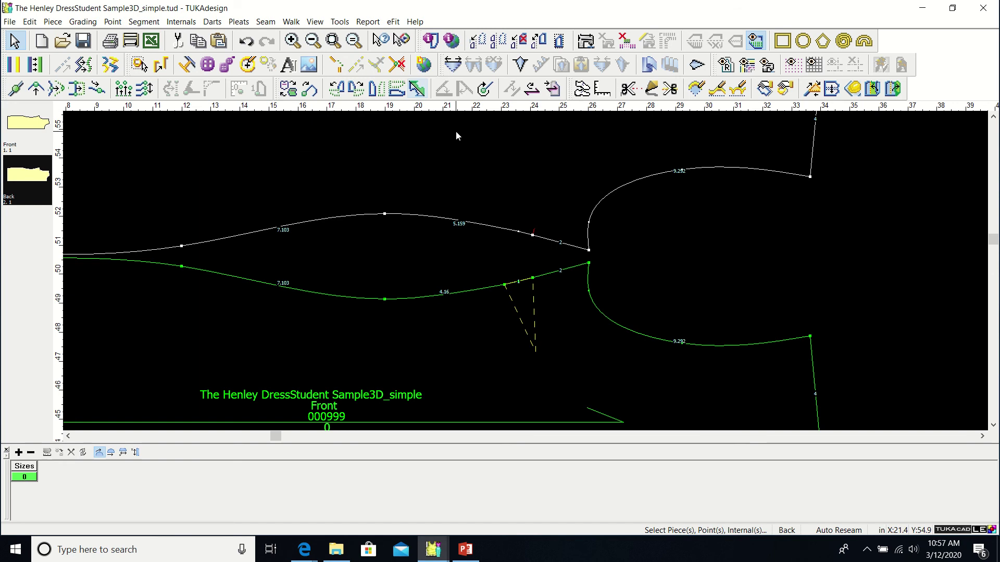
- Try type T for the back side-seam notch, restore it to Slit with a 0.25 depth, and inspect it up close
double_click(532, 237)
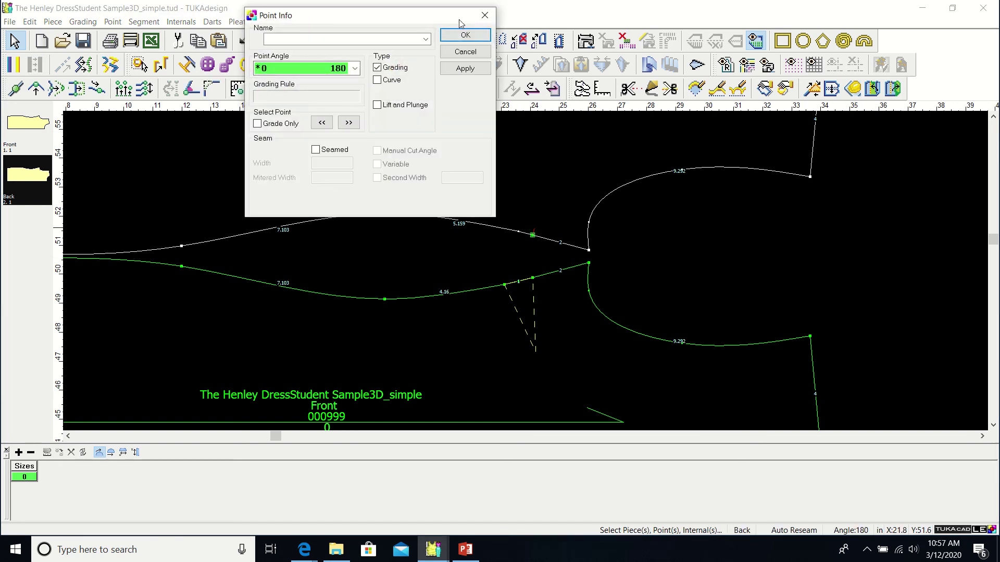
click(470, 56)
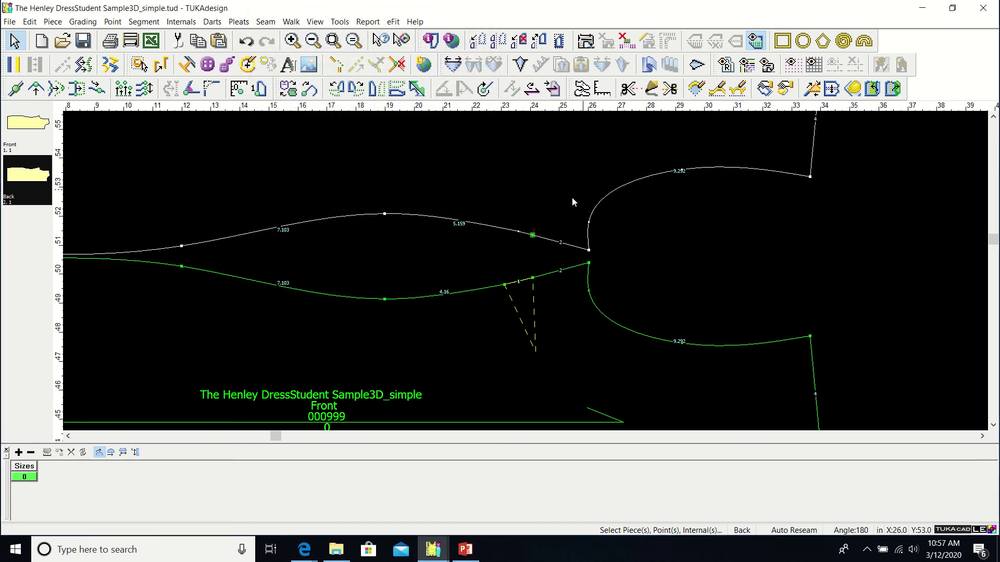
click(534, 232)
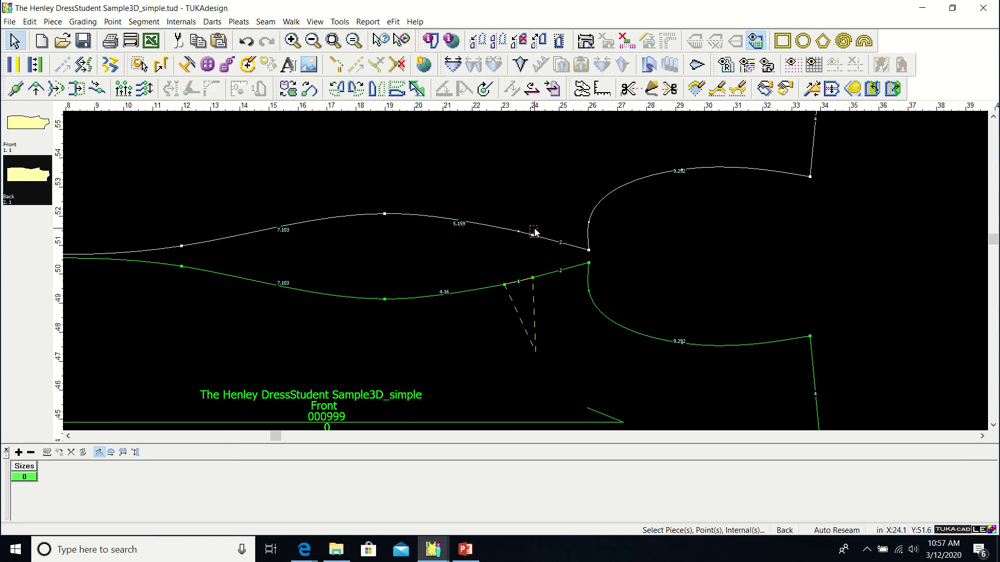
double_click(534, 232)
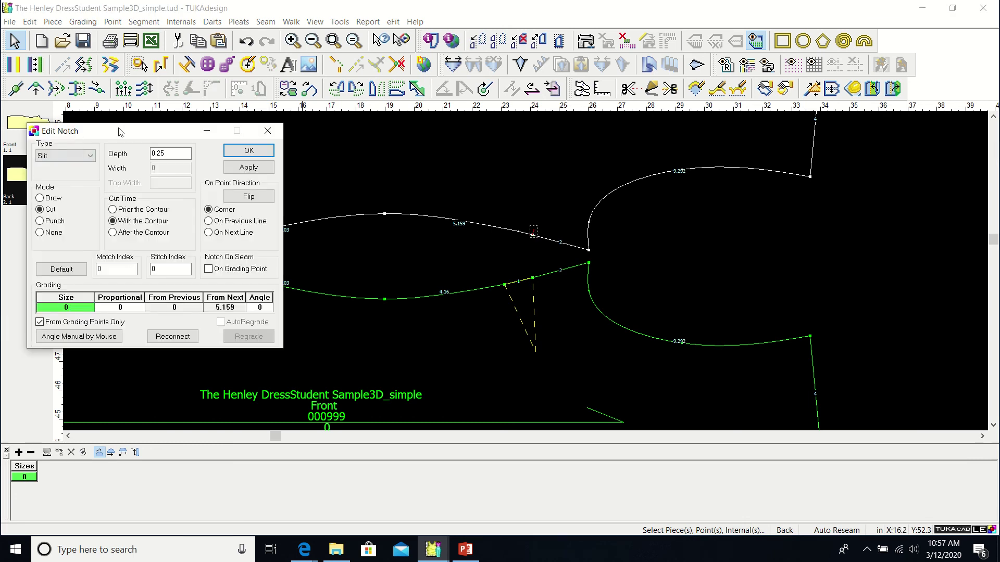
click(89, 157)
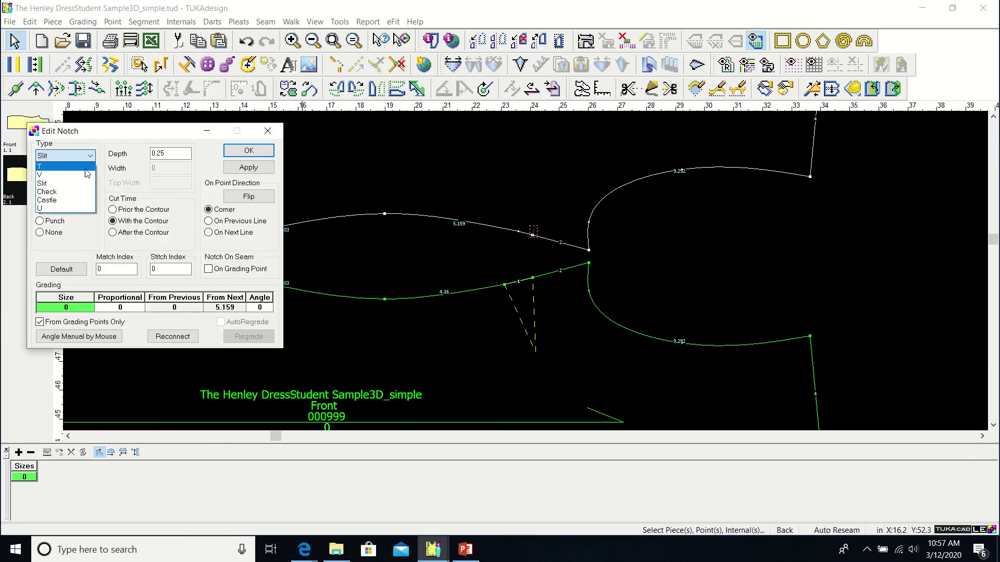
click(85, 167)
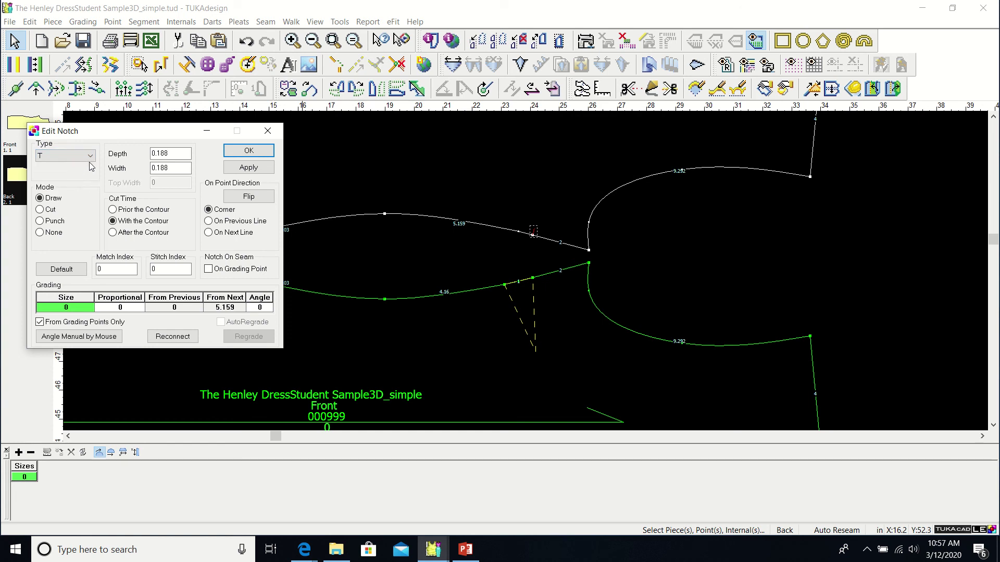
click(91, 160)
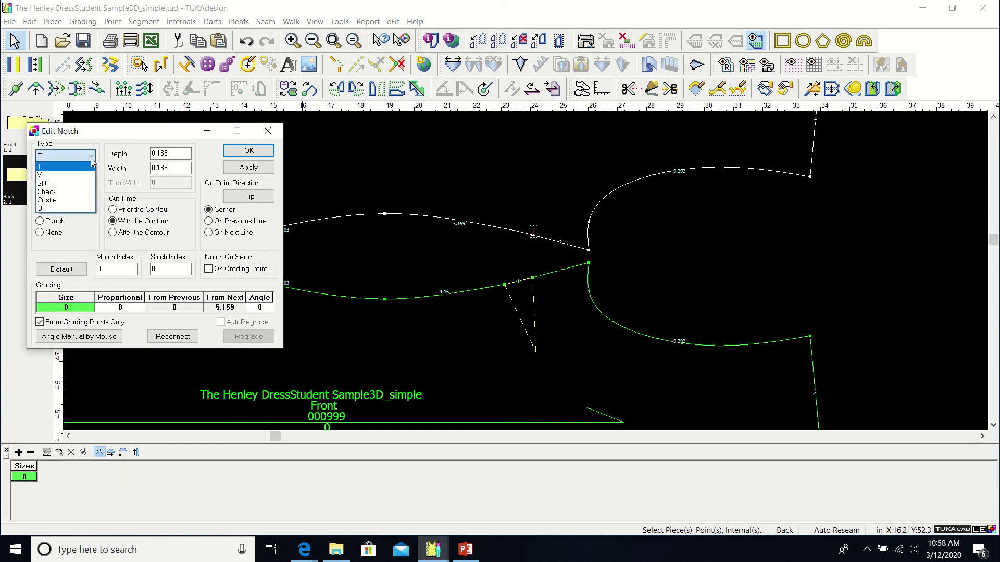
click(85, 185)
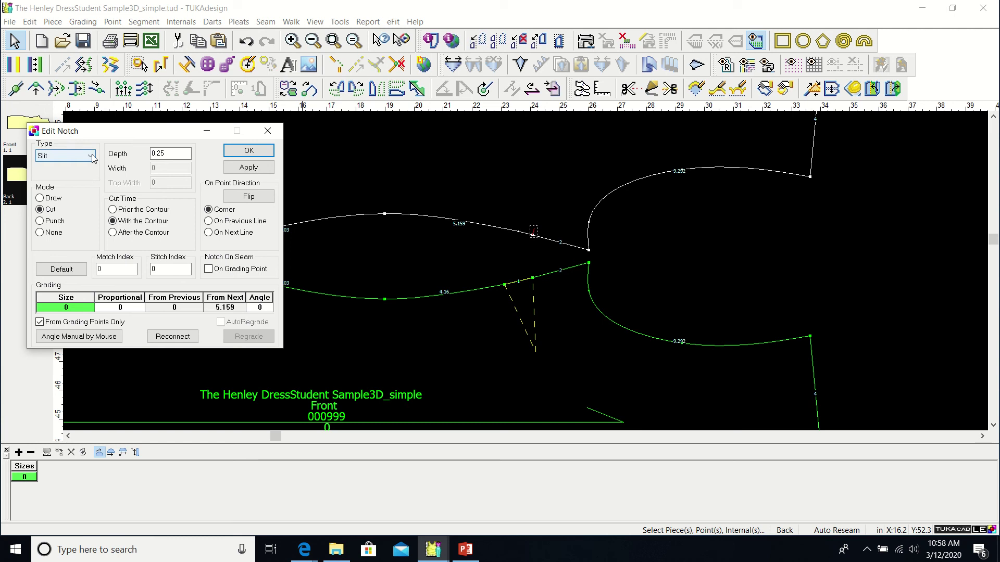
click(93, 159)
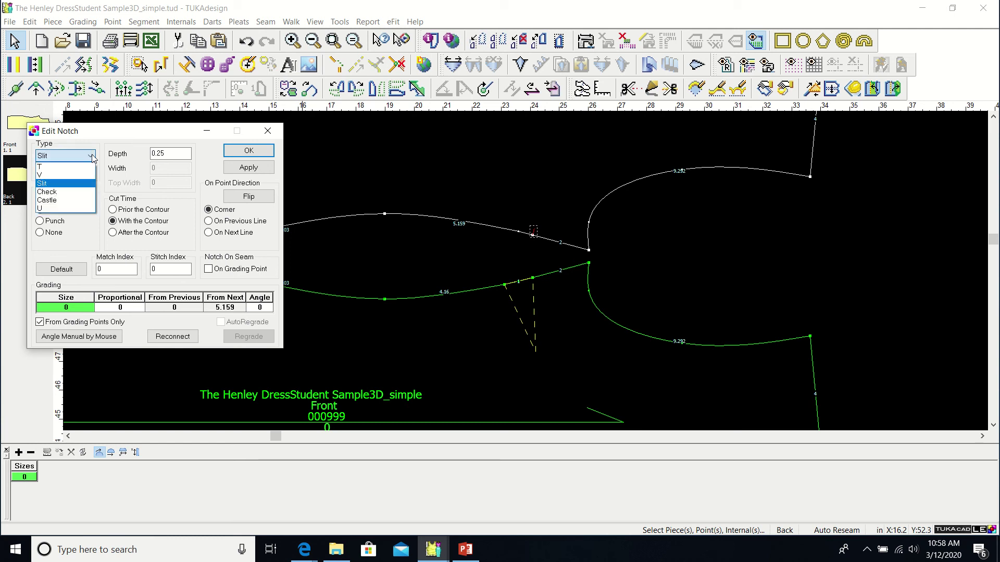
click(83, 185)
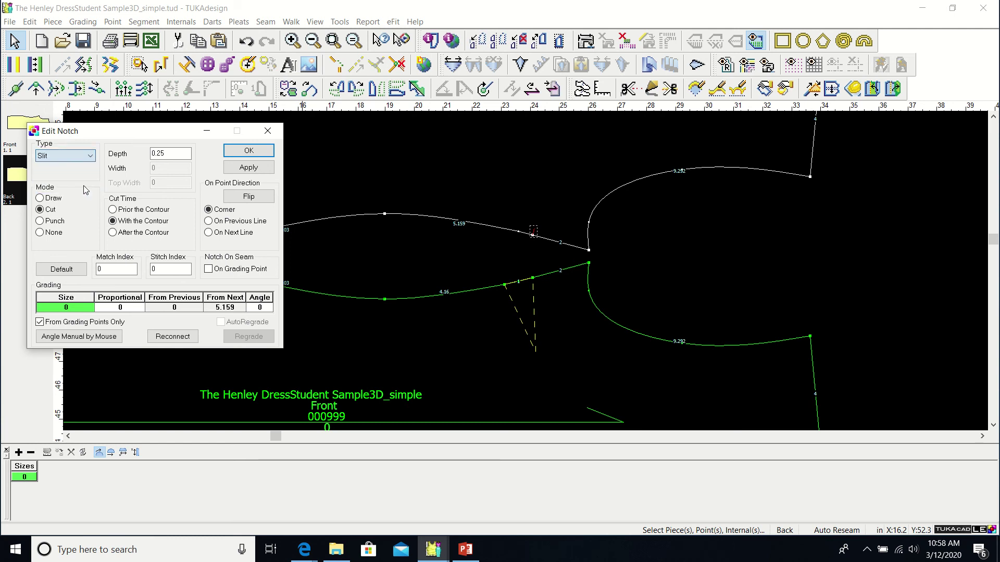
click(248, 151)
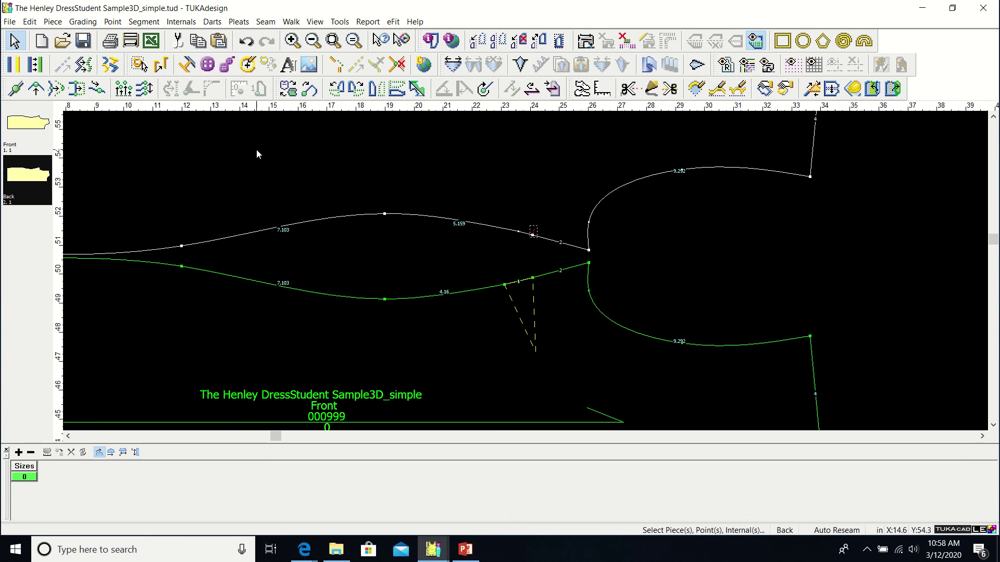
scroll(524, 239, up, 4)
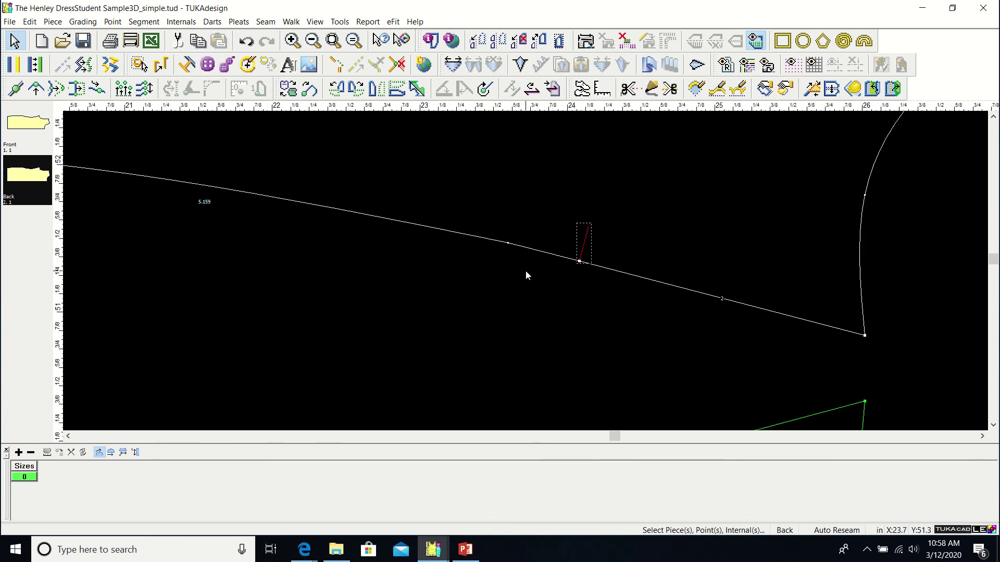
- Add a 0.25 deep Slit notch to the back piece's other side seam, 2 from the underarm point
click(332, 41)
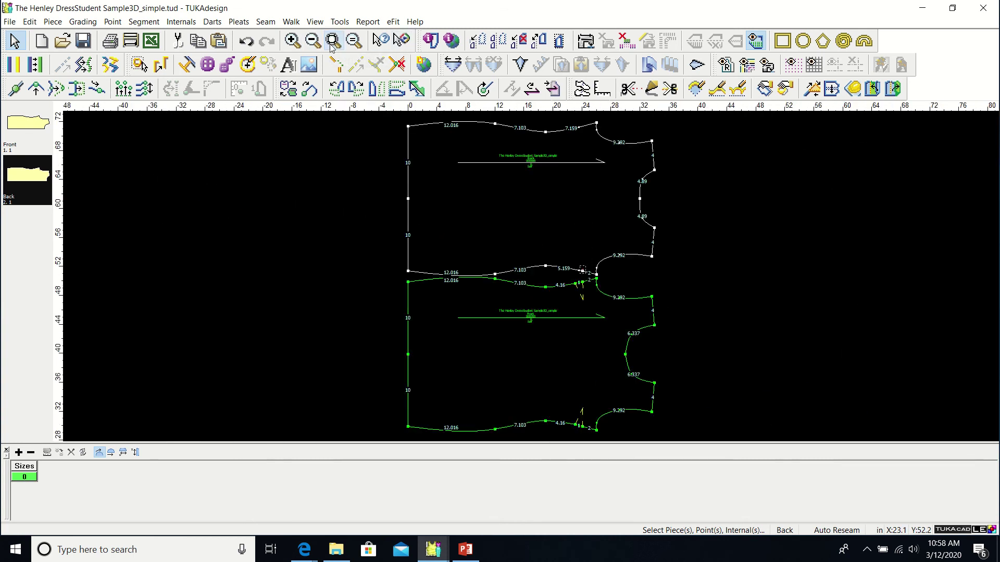
click(292, 41)
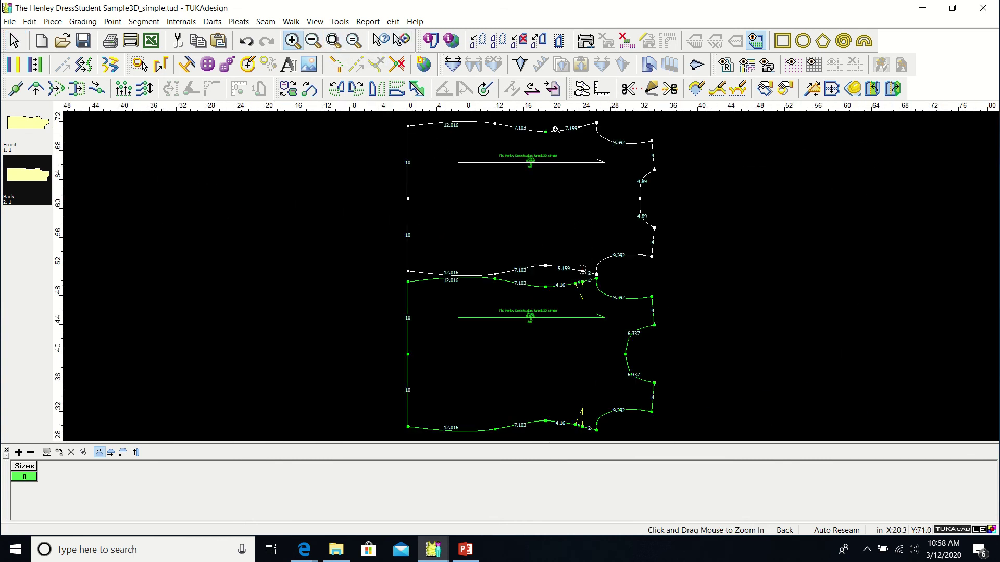
drag(578, 117, 601, 149)
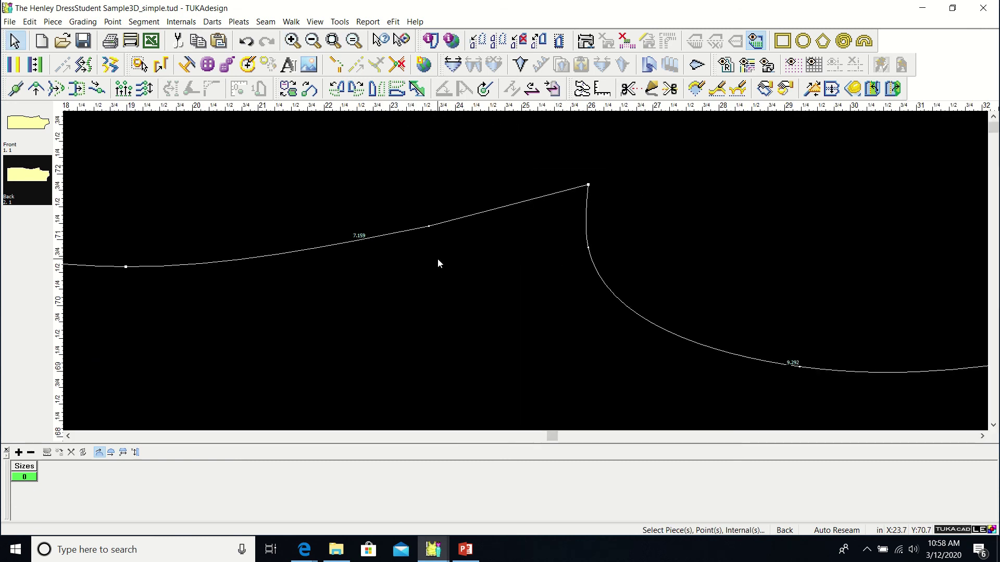
key(n)
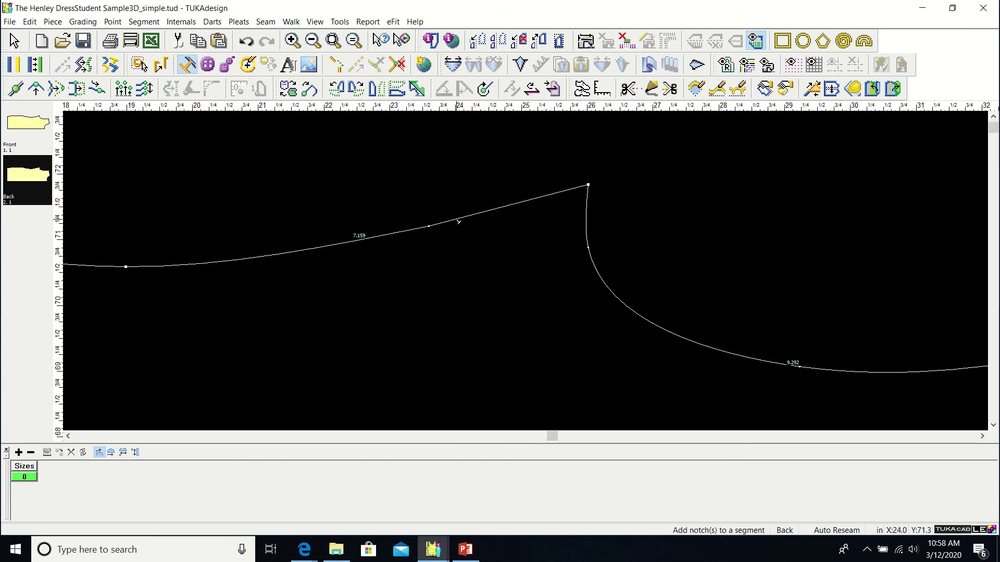
click(458, 222)
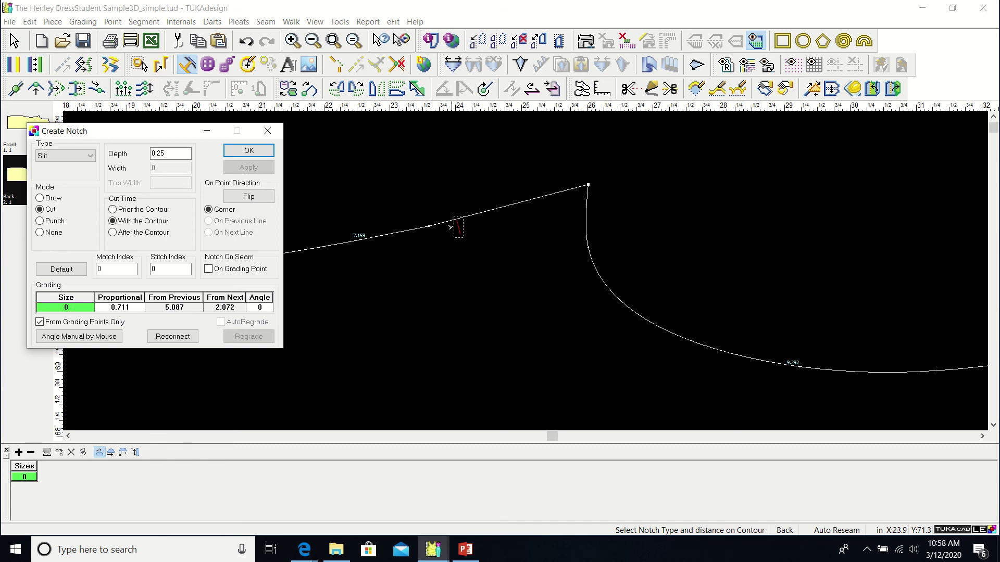
double_click(232, 307)
text(2)
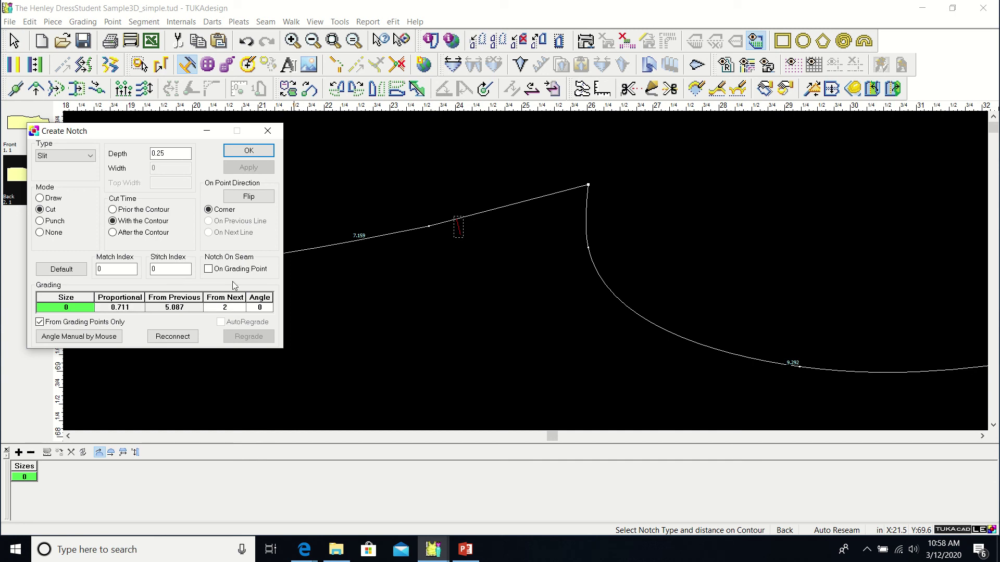
click(260, 153)
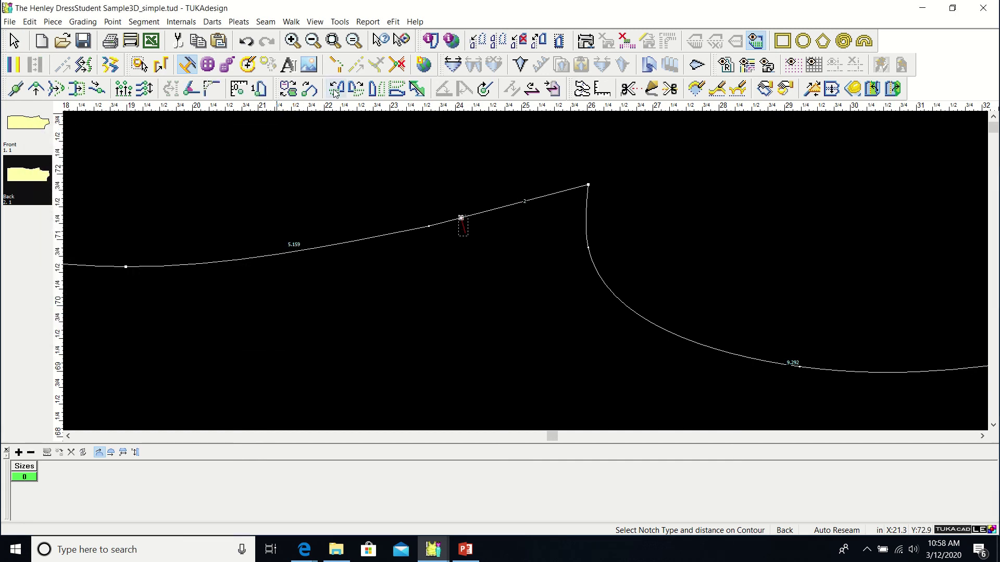
- Save the simplified pattern file with the completed back side-seam notches and leave the notch tool
click(334, 42)
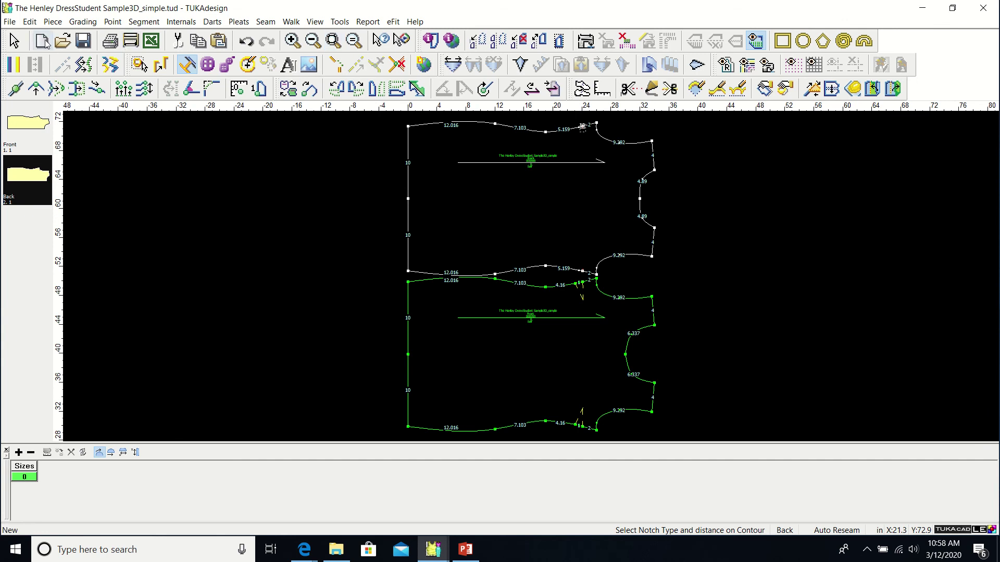
click(82, 46)
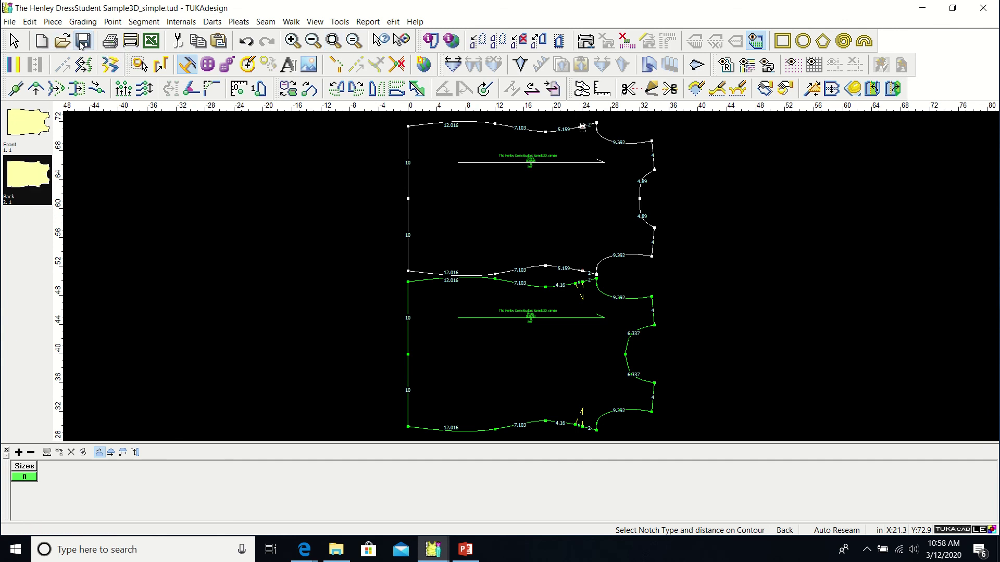
click(14, 42)
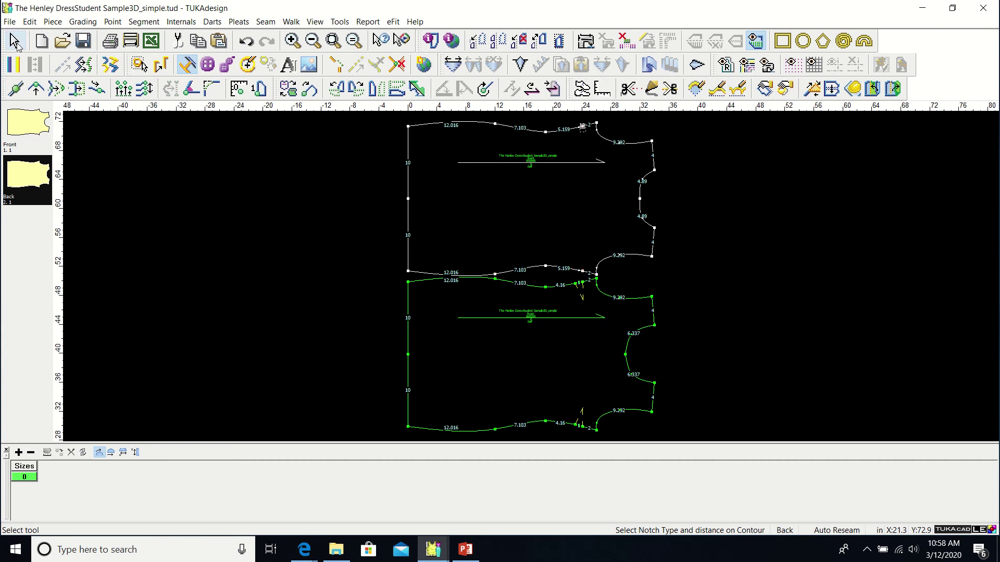
- Review the piece information of the back and front pieces, checking the quantity per bundle and opposite-piece settings
double_click(598, 202)
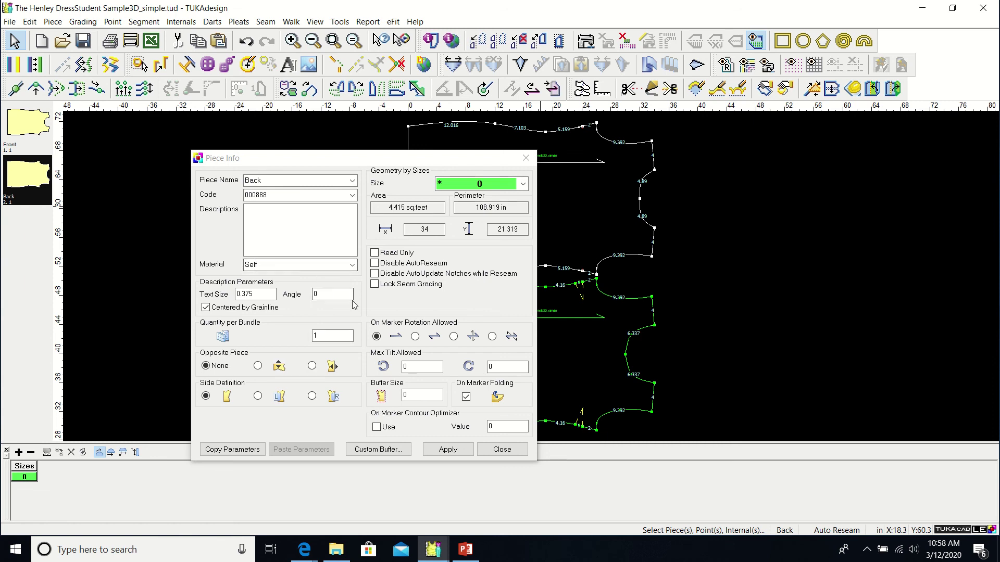
click(448, 450)
click(485, 453)
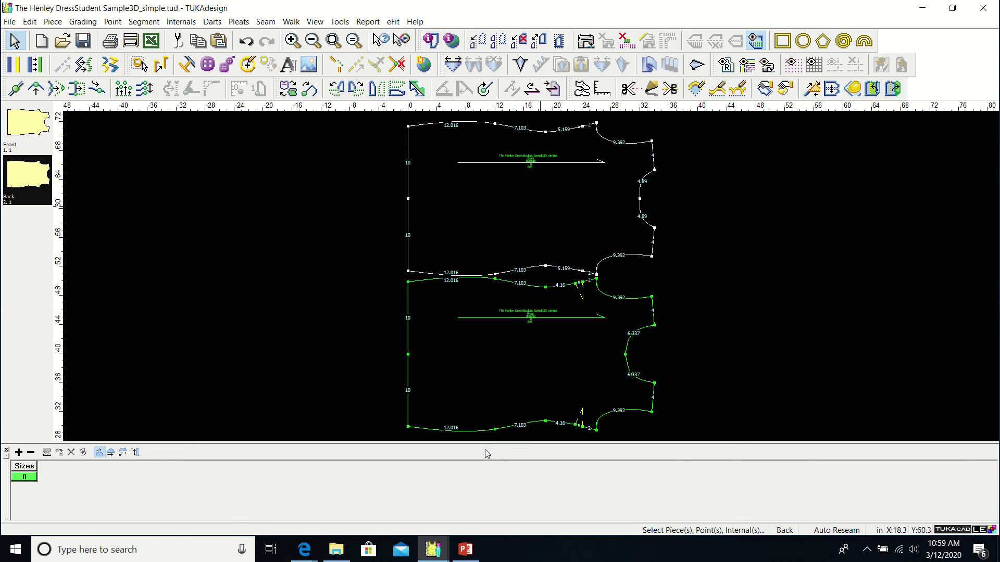
double_click(494, 367)
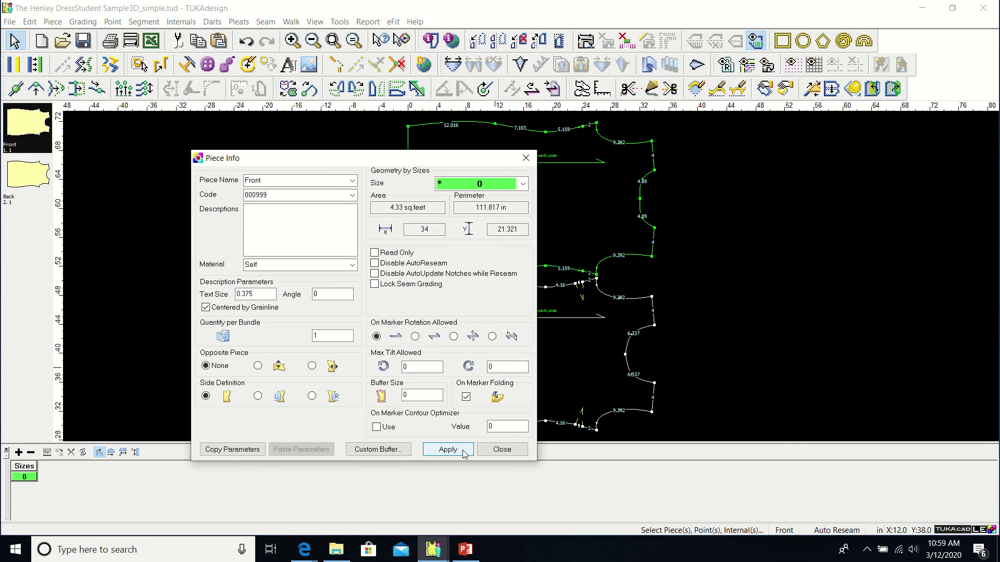
click(483, 450)
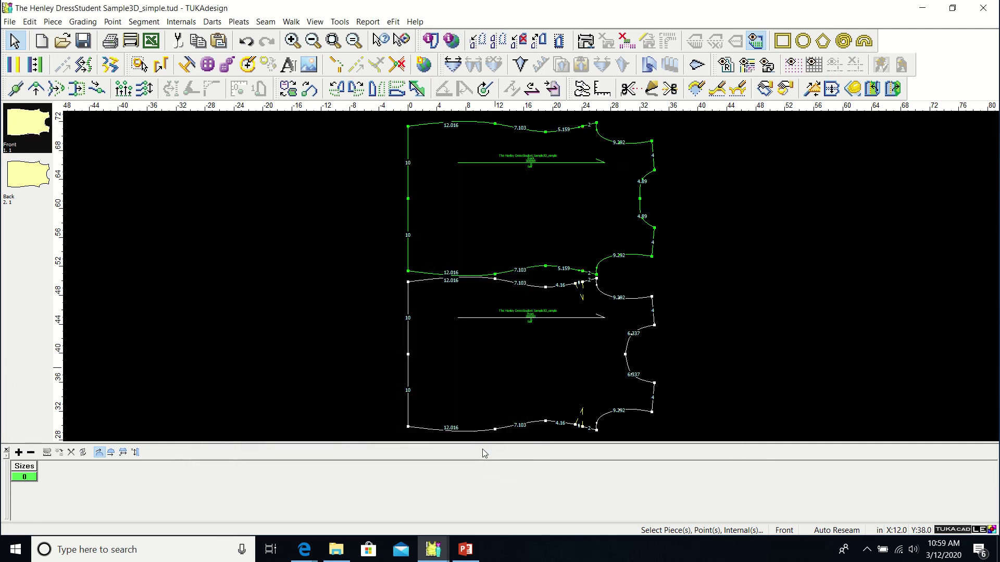